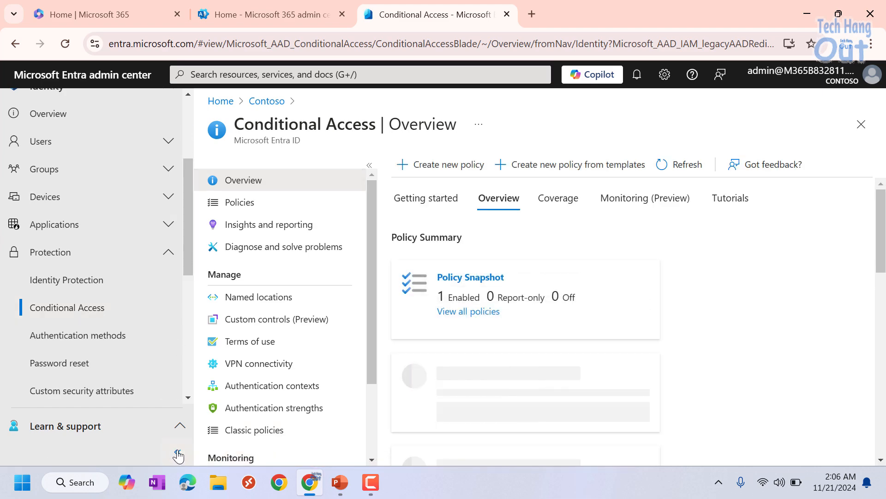
- Collapse the main navigation and start a new Conditional Access policy from templates
{"action": "left_click", "coordinate": [179, 455]}
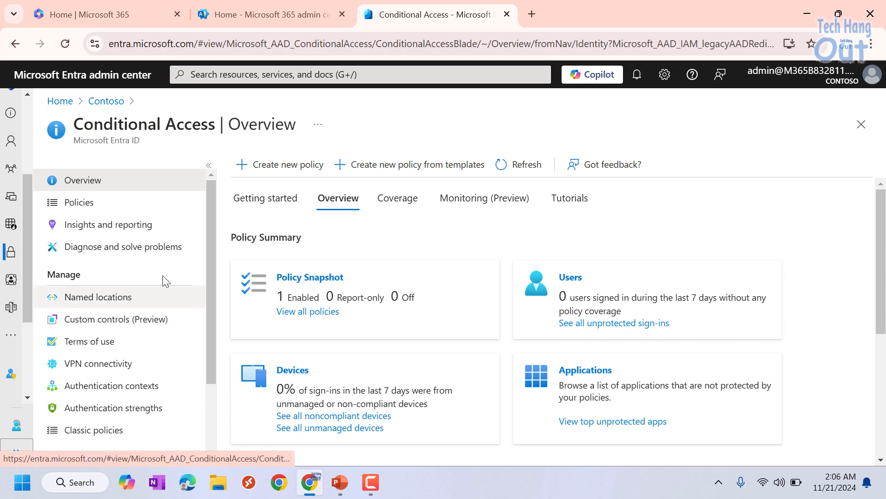
{"action": "left_click", "coordinate": [418, 174]}
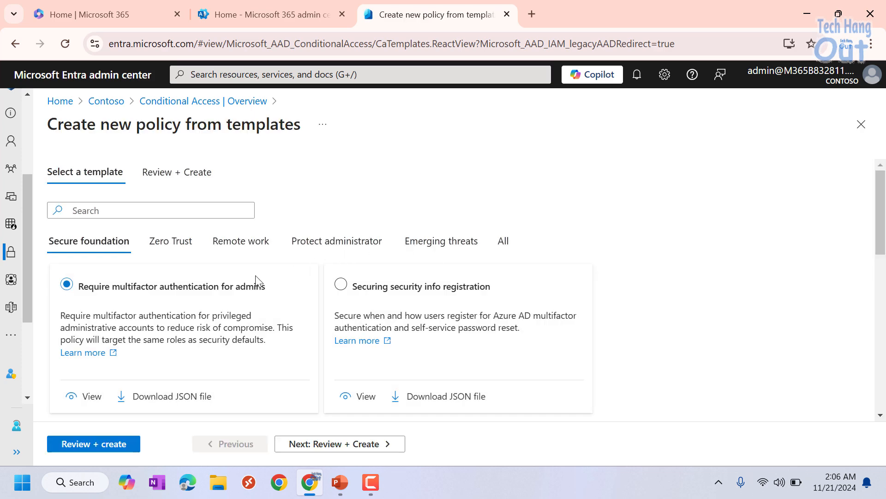
- Examine the Secure foundation policy templates, including those for admins, all users, legacy authentication and Azure management
{"action": "scroll", "coordinate": [366, 286], "scroll_direction": "down", "scroll_amount": 2}
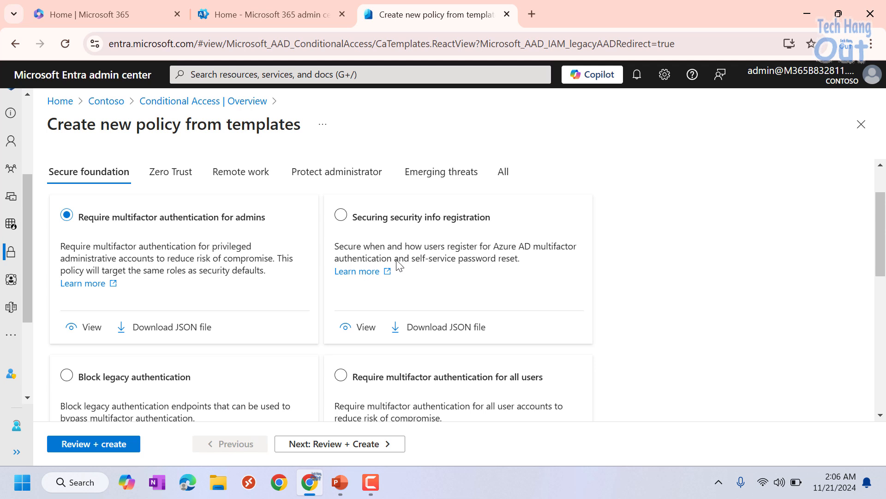
{"action": "scroll", "coordinate": [451, 205], "scroll_direction": "up", "scroll_amount": 2}
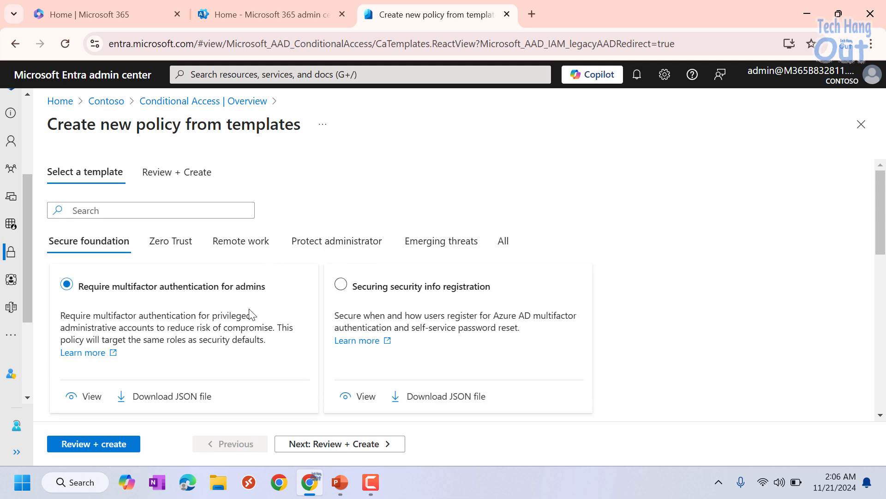
{"action": "scroll", "coordinate": [178, 311], "scroll_direction": "down", "scroll_amount": 2}
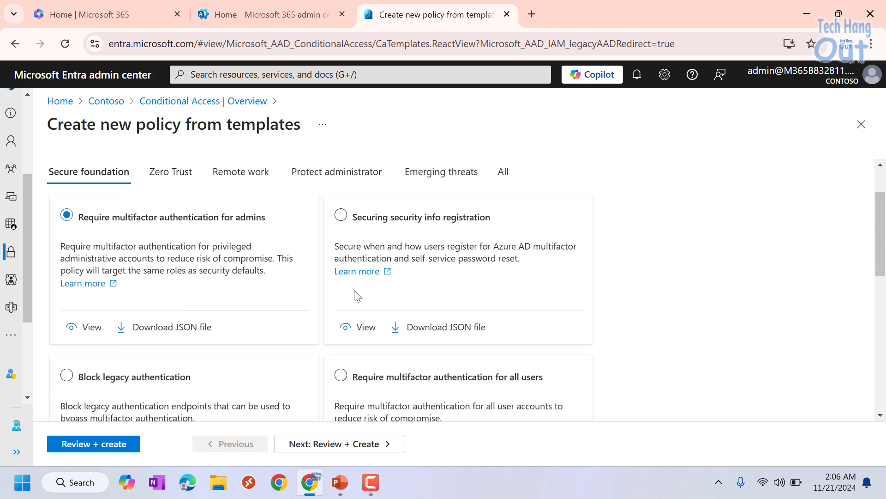
{"action": "scroll", "coordinate": [247, 277], "scroll_direction": "down", "scroll_amount": 2}
{"action": "scroll", "coordinate": [223, 237], "scroll_direction": "up", "scroll_amount": 2}
{"action": "scroll", "coordinate": [508, 233], "scroll_direction": "down", "scroll_amount": 3}
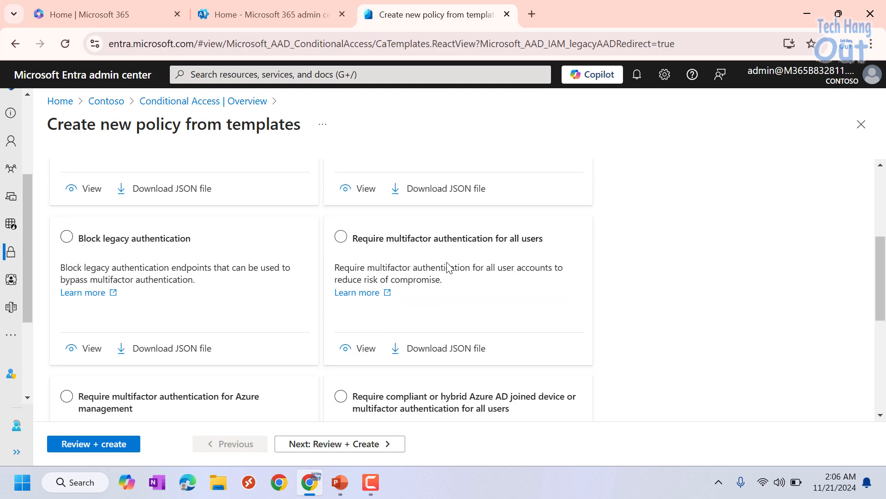
{"action": "left_click", "coordinate": [392, 247]}
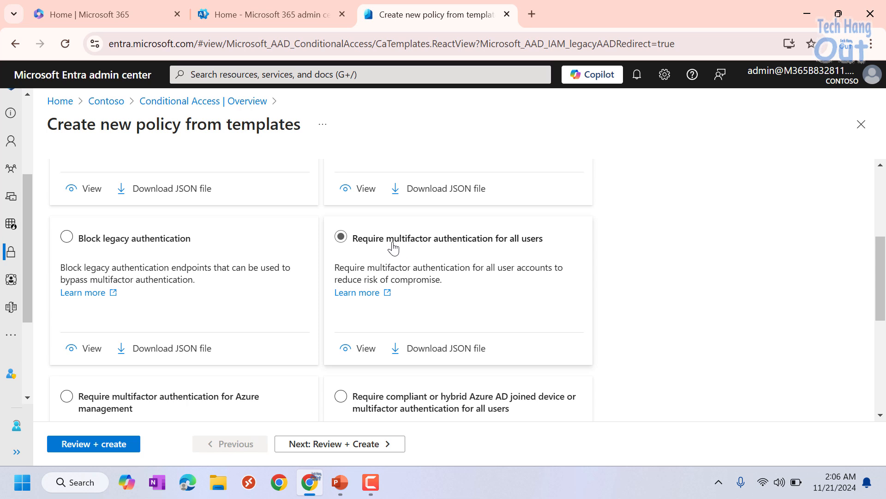
{"action": "left_click", "coordinate": [512, 248]}
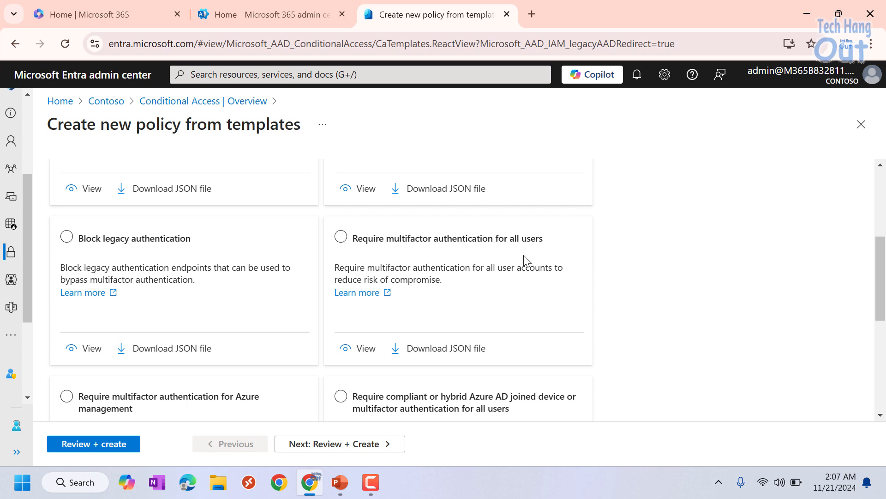
{"action": "left_click", "coordinate": [405, 244]}
{"action": "left_click", "coordinate": [362, 247]}
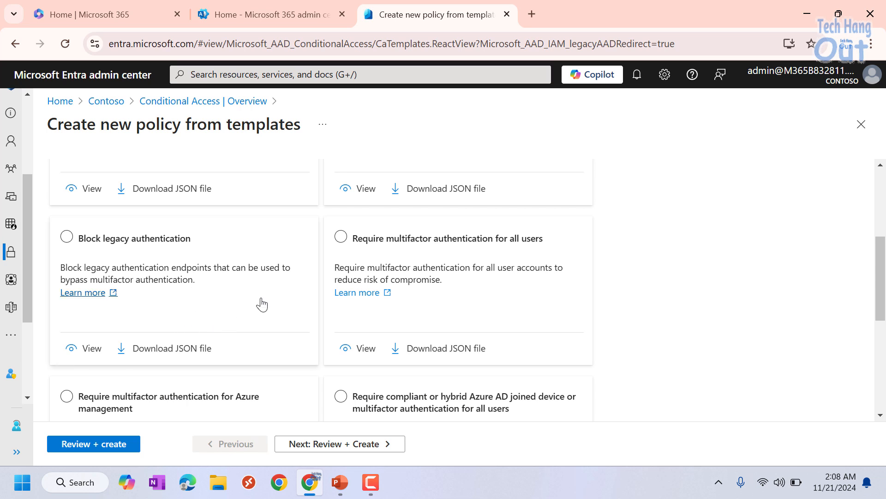
{"action": "scroll", "coordinate": [240, 300], "scroll_direction": "down", "scroll_amount": 2}
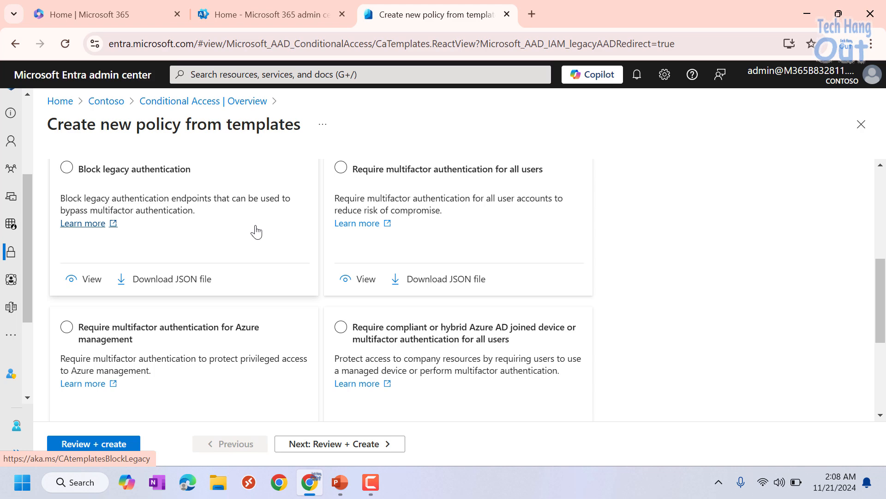
{"action": "scroll", "coordinate": [224, 231], "scroll_direction": "up", "scroll_amount": 2}
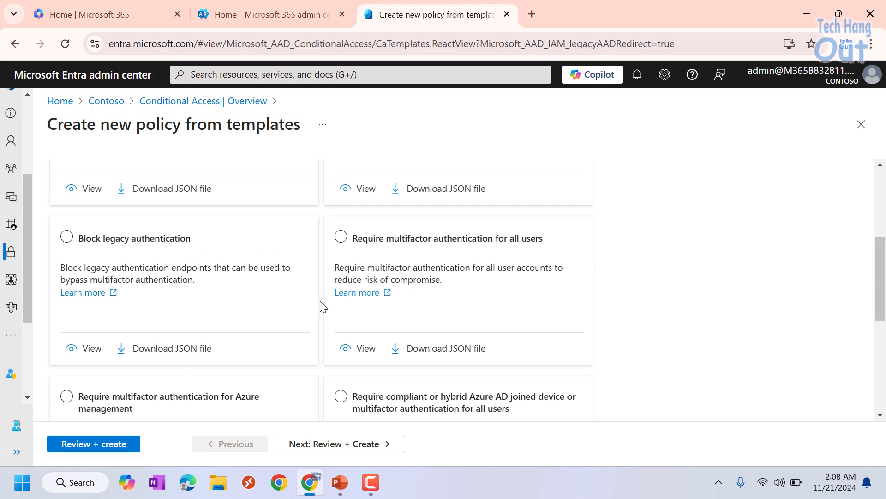
{"action": "scroll", "coordinate": [204, 280], "scroll_direction": "down", "scroll_amount": 3}
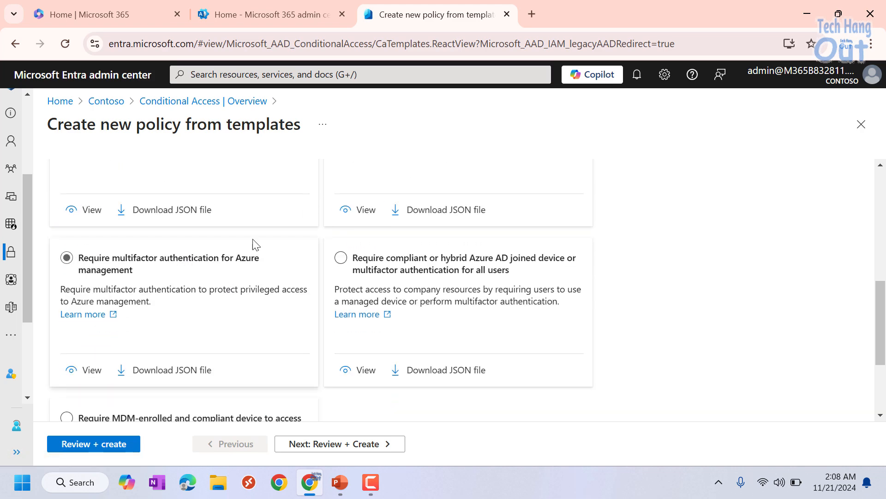
{"action": "scroll", "coordinate": [223, 300], "scroll_direction": "down", "scroll_amount": 3}
{"action": "scroll", "coordinate": [429, 309], "scroll_direction": "up", "scroll_amount": 10}
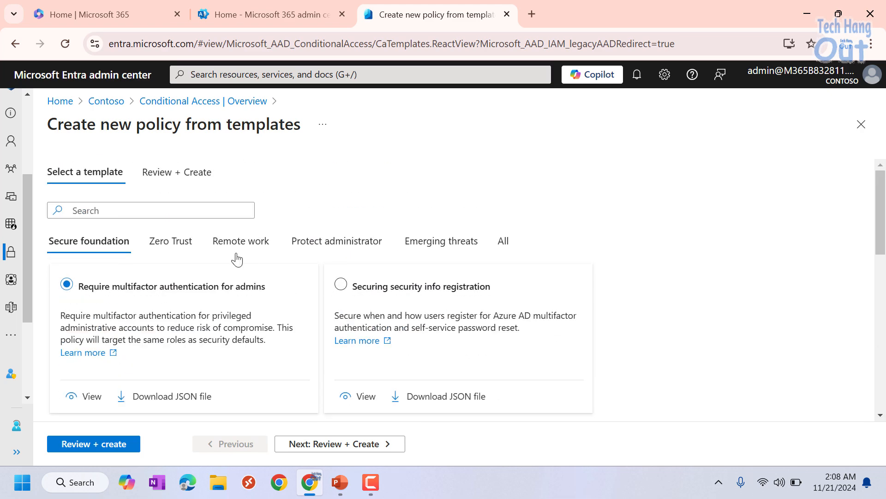
- Look through the templates in the Emerging threats, Protect administrator and Remote work categories
{"action": "left_click", "coordinate": [442, 244]}
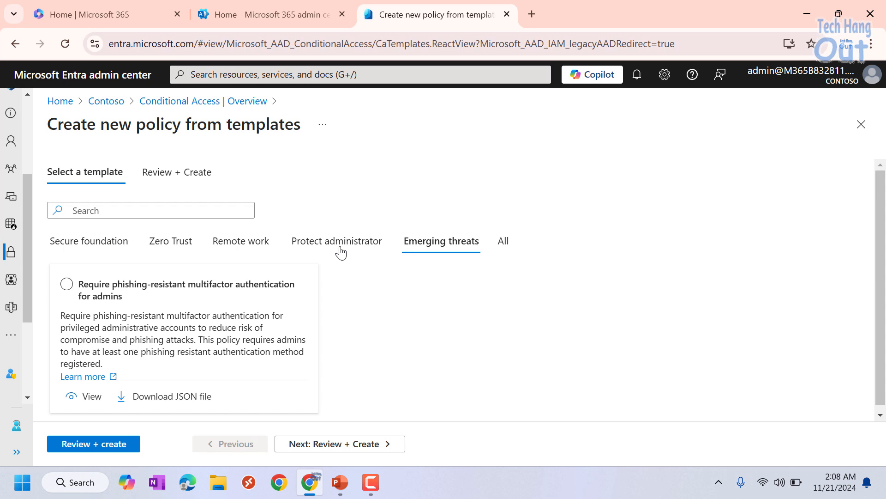
{"action": "left_click", "coordinate": [339, 250]}
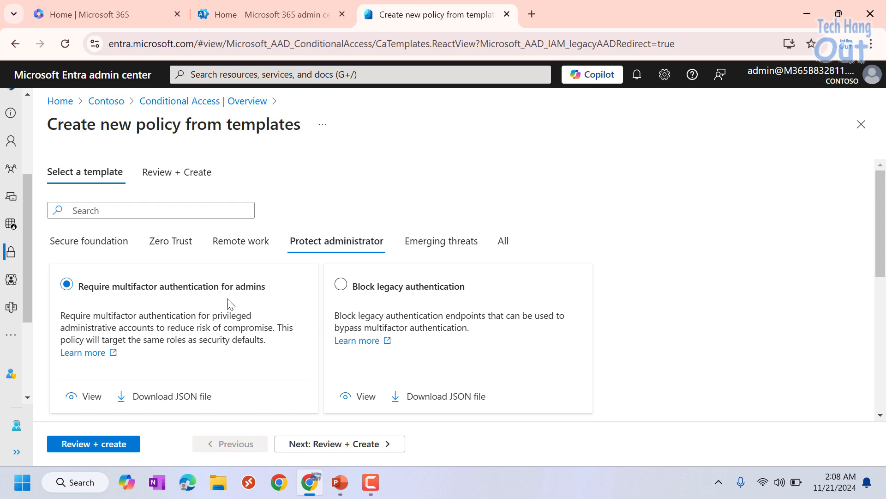
{"action": "left_click", "coordinate": [244, 252]}
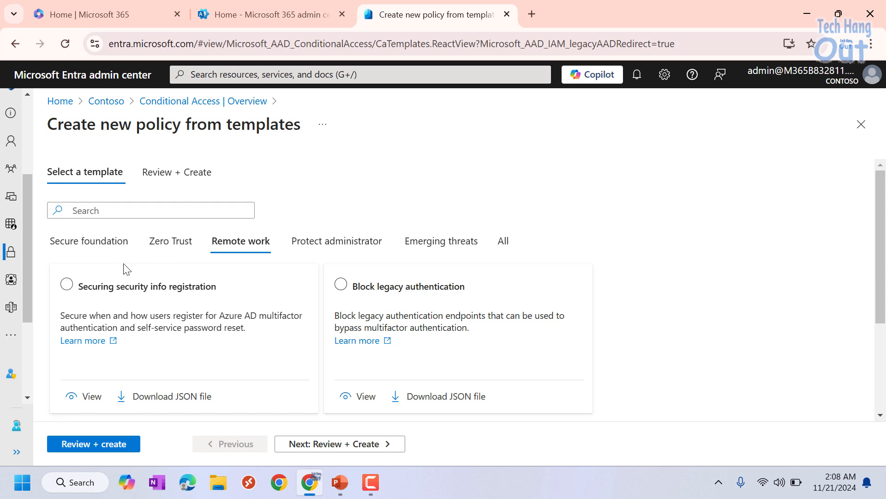
- Choose the "Require multifactor authentication for all users" template from the Secure foundation category
{"action": "left_click", "coordinate": [97, 248]}
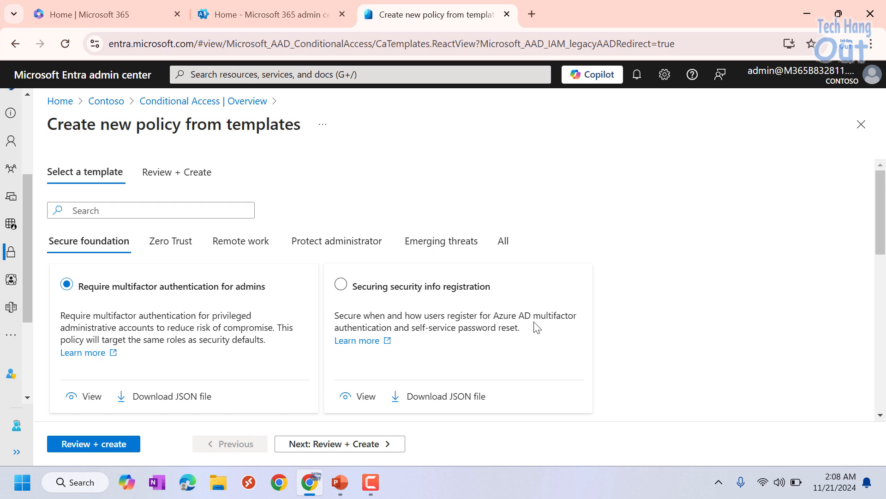
{"action": "scroll", "coordinate": [536, 327], "scroll_direction": "down", "scroll_amount": 1}
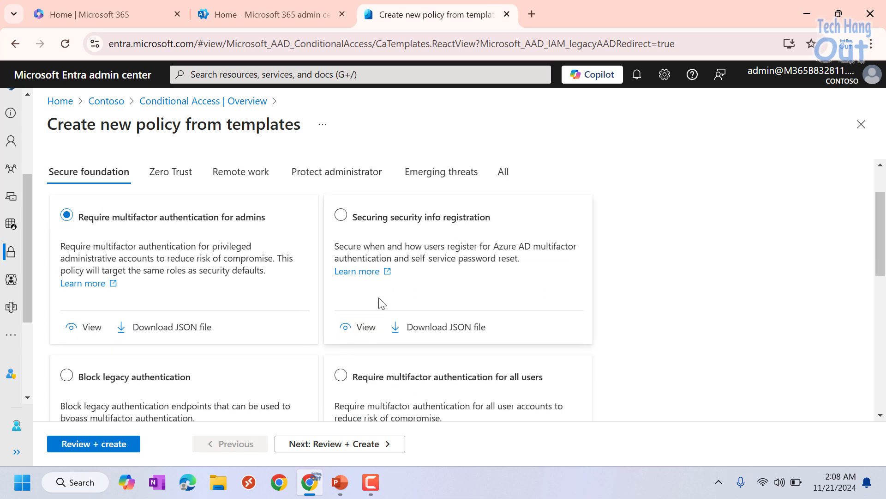
{"action": "scroll", "coordinate": [275, 317], "scroll_direction": "down", "scroll_amount": 1}
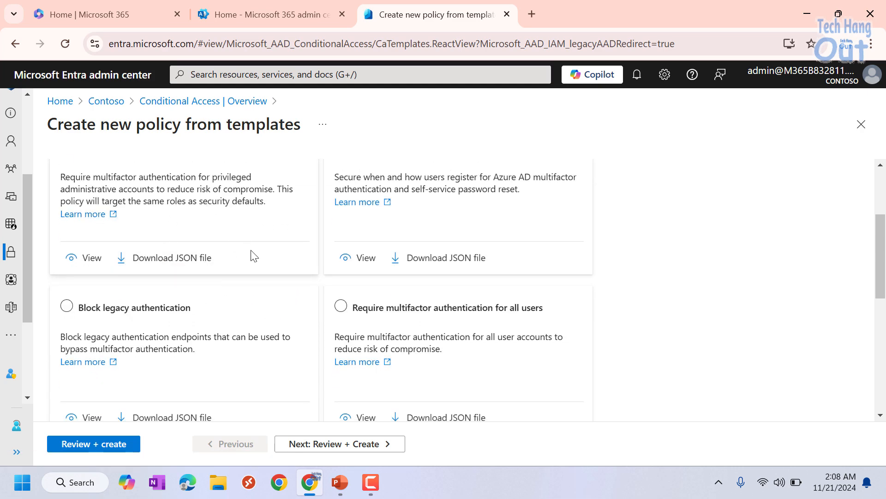
{"action": "scroll", "coordinate": [254, 290], "scroll_direction": "down", "scroll_amount": 2}
{"action": "scroll", "coordinate": [163, 239], "scroll_direction": "up", "scroll_amount": 1}
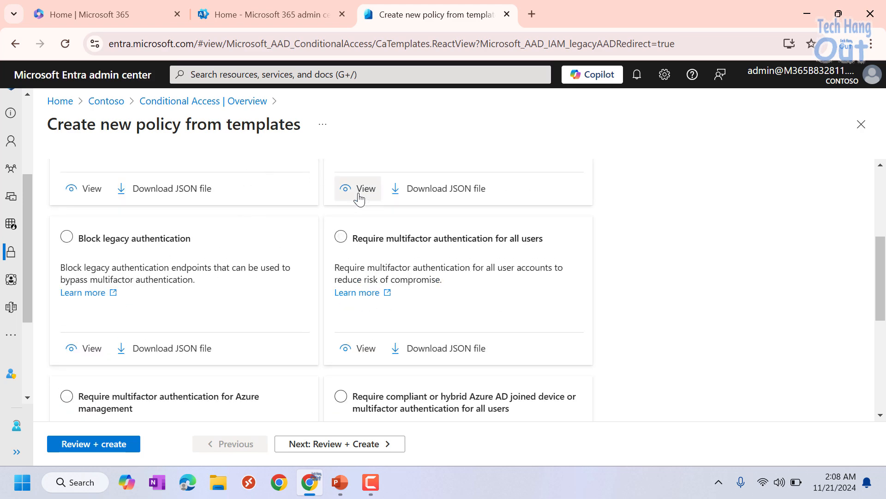
{"action": "left_click", "coordinate": [404, 243]}
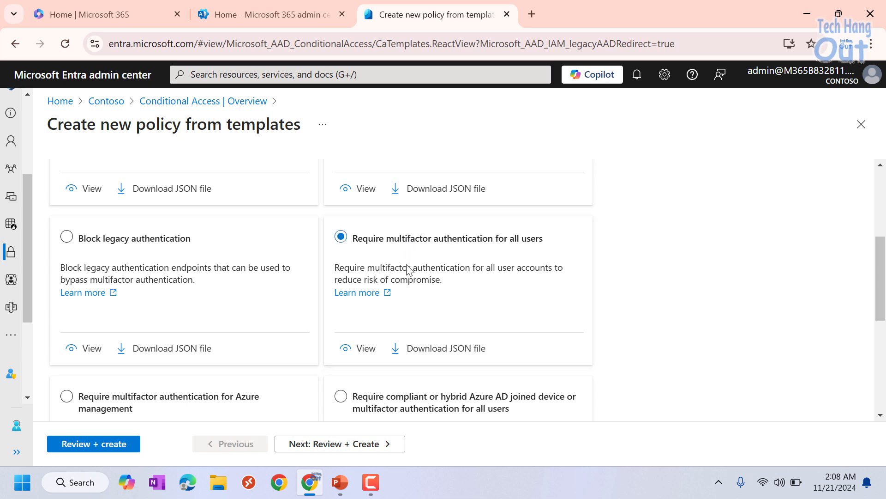
- View the policy summary of the all-users multifactor authentication template and close it
{"action": "left_click", "coordinate": [367, 354]}
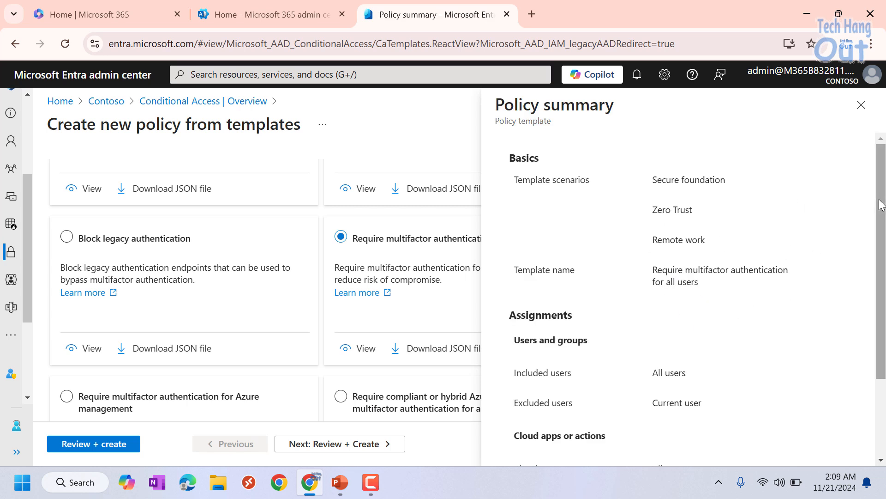
{"action": "scroll", "coordinate": [884, 369], "scroll_direction": "down", "scroll_amount": 2}
{"action": "scroll", "coordinate": [882, 145], "scroll_direction": "up", "scroll_amount": 2}
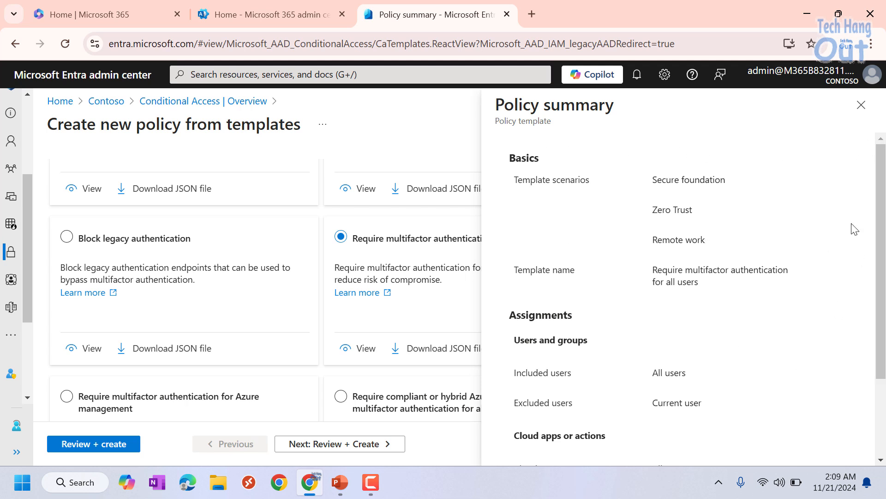
{"action": "left_click", "coordinate": [861, 106]}
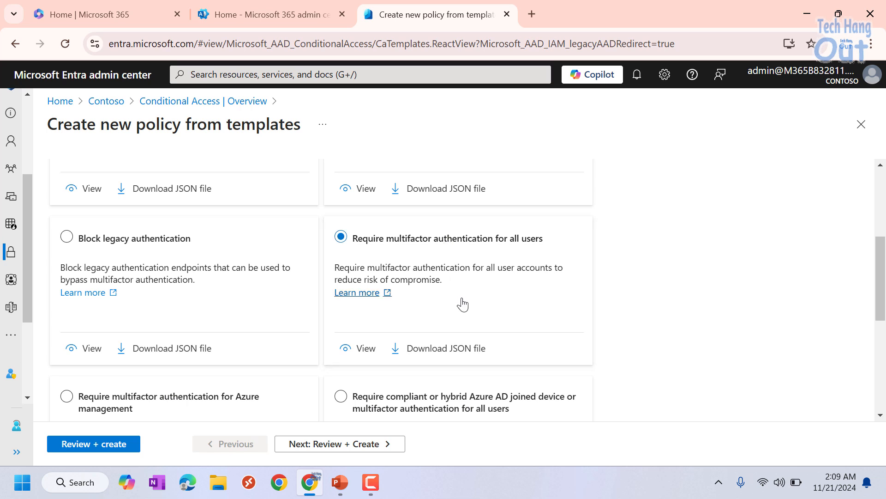
- Download the JSON file of the "Require multifactor authentication for all users" template
{"action": "left_click", "coordinate": [428, 351]}
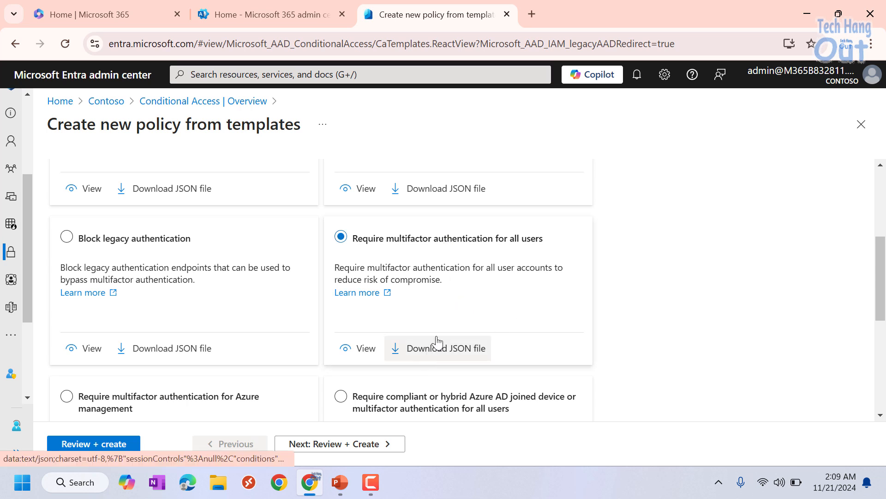
{"action": "scroll", "coordinate": [451, 303], "scroll_direction": "down", "scroll_amount": 4}
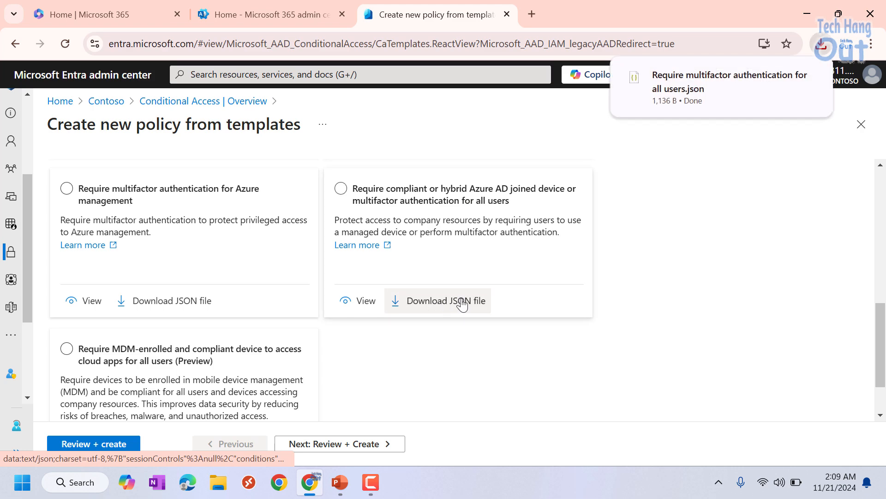
{"action": "scroll", "coordinate": [534, 282], "scroll_direction": "up", "scroll_amount": 3}
{"action": "scroll", "coordinate": [461, 277], "scroll_direction": "up", "scroll_amount": 2}
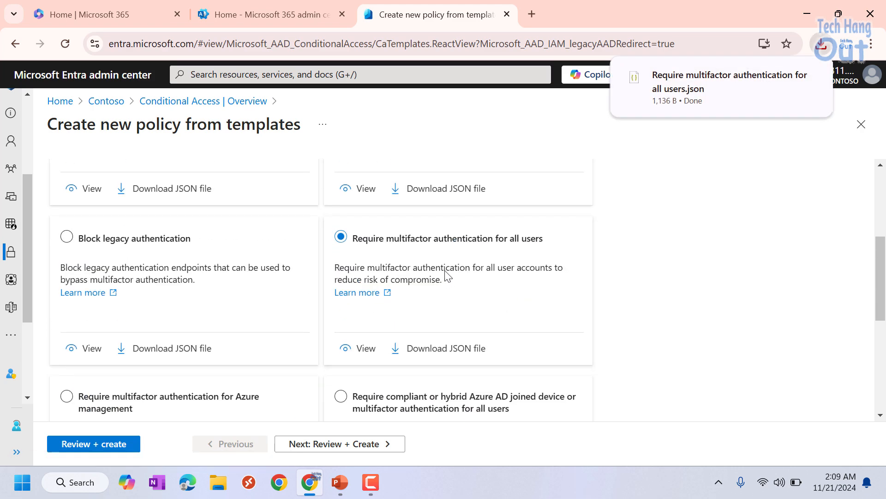
{"action": "scroll", "coordinate": [491, 329], "scroll_direction": "down", "scroll_amount": 1}
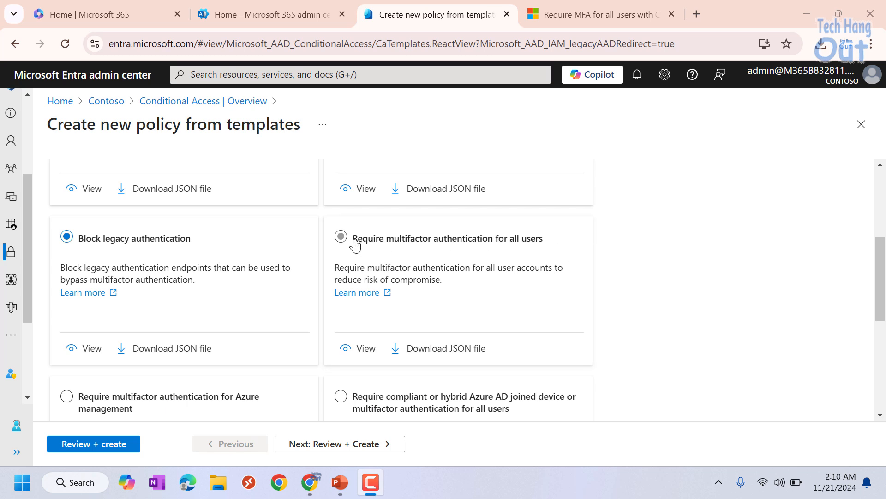
- Select the "Require multifactor authentication for all users" template again and recheck its policy summary
{"action": "left_click", "coordinate": [339, 237]}
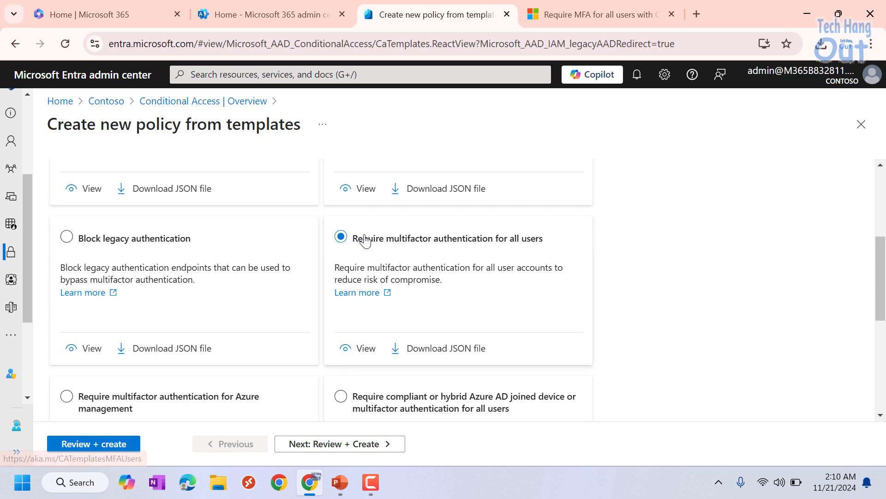
{"action": "left_click", "coordinate": [361, 352]}
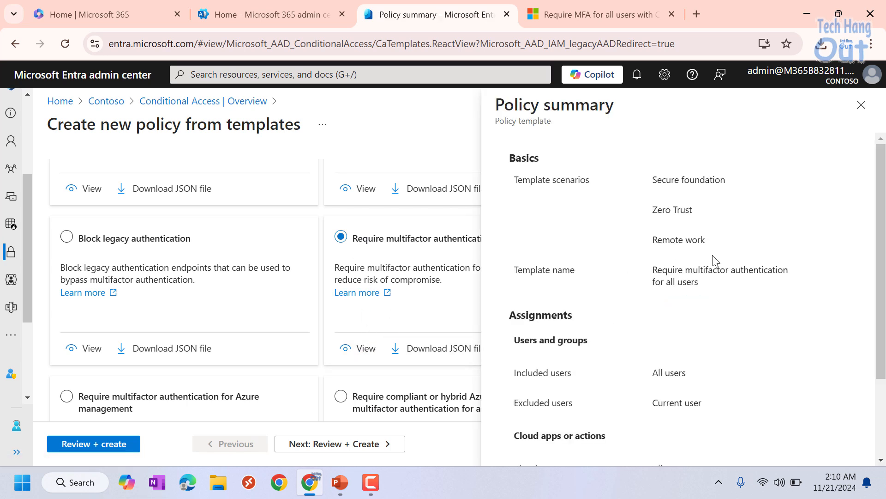
{"action": "scroll", "coordinate": [716, 263], "scroll_direction": "down", "scroll_amount": 2}
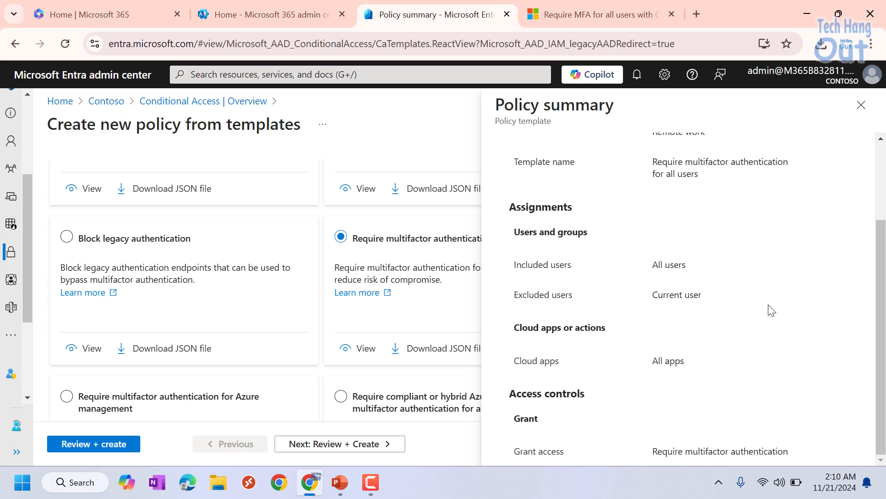
{"action": "scroll", "coordinate": [744, 365], "scroll_direction": "up", "scroll_amount": 2}
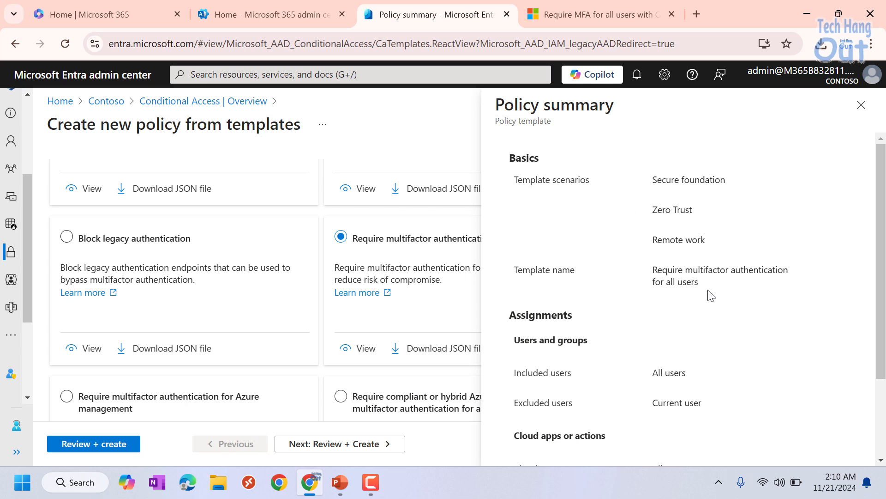
{"action": "scroll", "coordinate": [706, 293], "scroll_direction": "down", "scroll_amount": 2}
{"action": "scroll", "coordinate": [711, 337], "scroll_direction": "up", "scroll_amount": 2}
{"action": "left_click", "coordinate": [859, 108]}
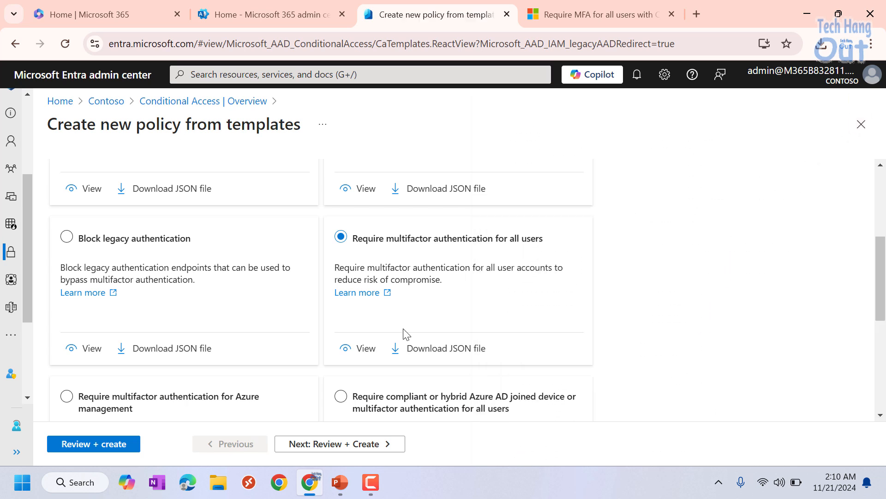
- Proceed to the review stage of the template policy and examine its name, state, assignments and access controls
{"action": "left_click", "coordinate": [79, 445]}
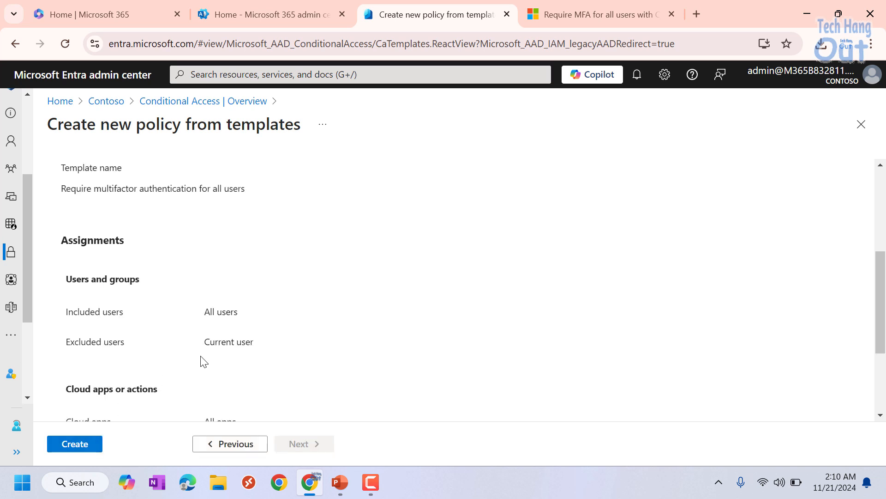
{"action": "scroll", "coordinate": [256, 301], "scroll_direction": "down", "scroll_amount": 3}
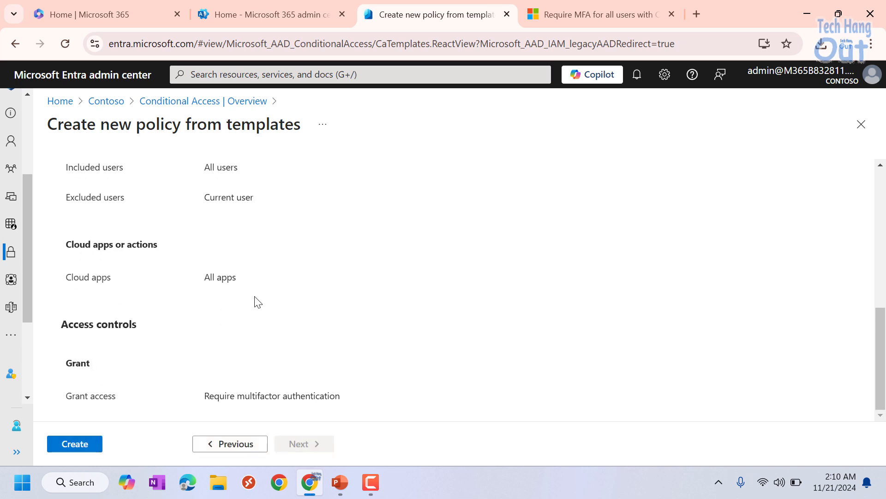
{"action": "scroll", "coordinate": [266, 260], "scroll_direction": "up", "scroll_amount": 6}
{"action": "scroll", "coordinate": [266, 261], "scroll_direction": "up", "scroll_amount": 2}
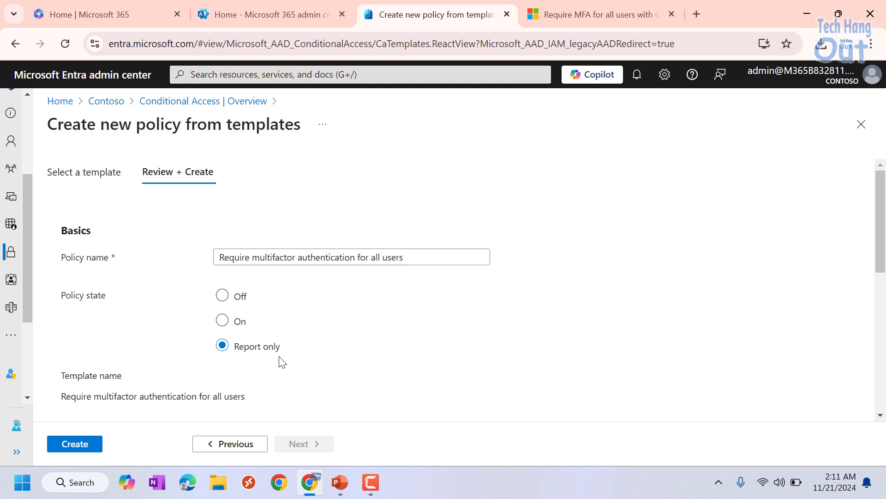
{"action": "scroll", "coordinate": [339, 320], "scroll_direction": "down", "scroll_amount": 3}
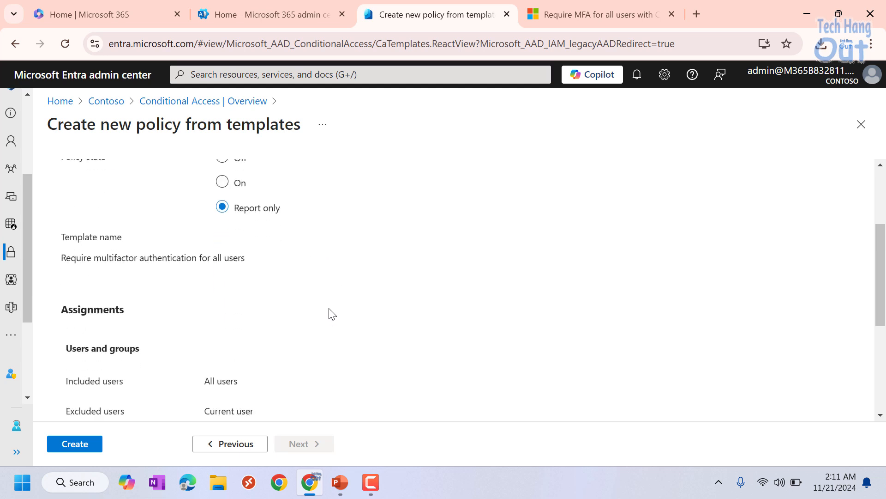
{"action": "scroll", "coordinate": [332, 314], "scroll_direction": "down", "scroll_amount": 4}
{"action": "scroll", "coordinate": [336, 302], "scroll_direction": "up", "scroll_amount": 3}
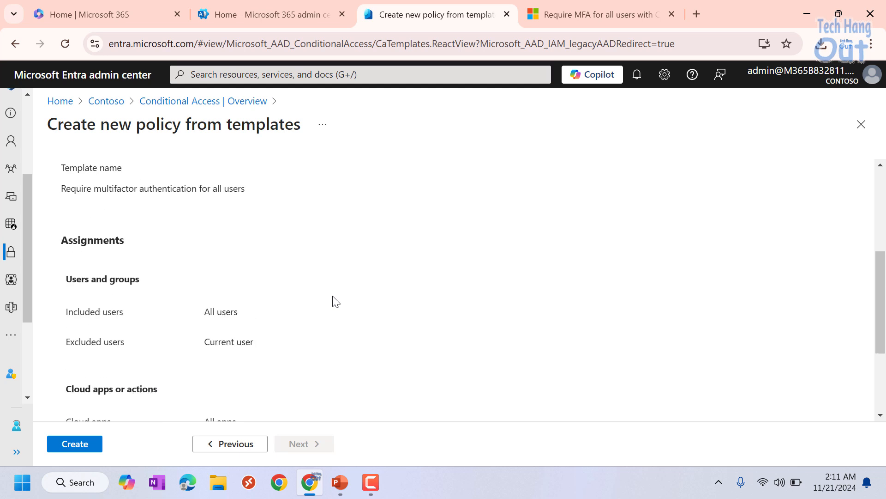
{"action": "scroll", "coordinate": [336, 302], "scroll_direction": "down", "scroll_amount": 3}
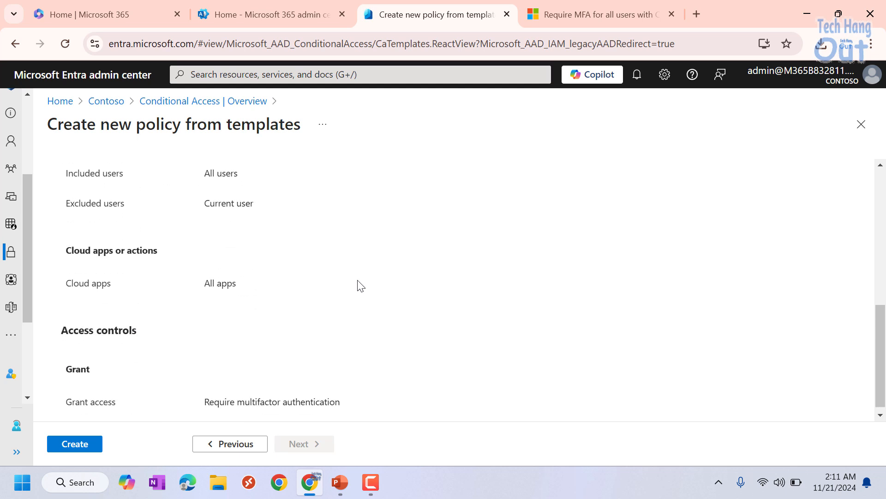
{"action": "scroll", "coordinate": [372, 277], "scroll_direction": "down", "scroll_amount": 1}
{"action": "scroll", "coordinate": [373, 277], "scroll_direction": "up", "scroll_amount": 9}
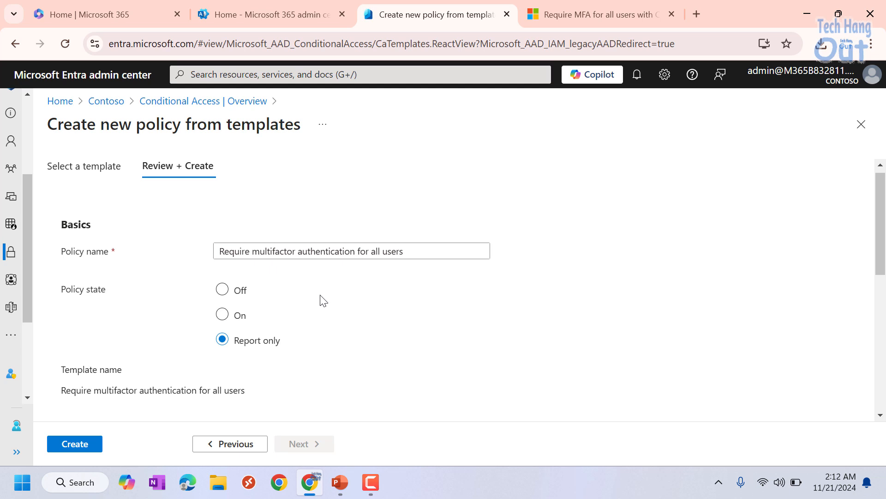
- Recheck the assignments and create the "Require multifactor authentication for all users" policy in Report only state
{"action": "scroll", "coordinate": [368, 293], "scroll_direction": "down", "scroll_amount": 5}
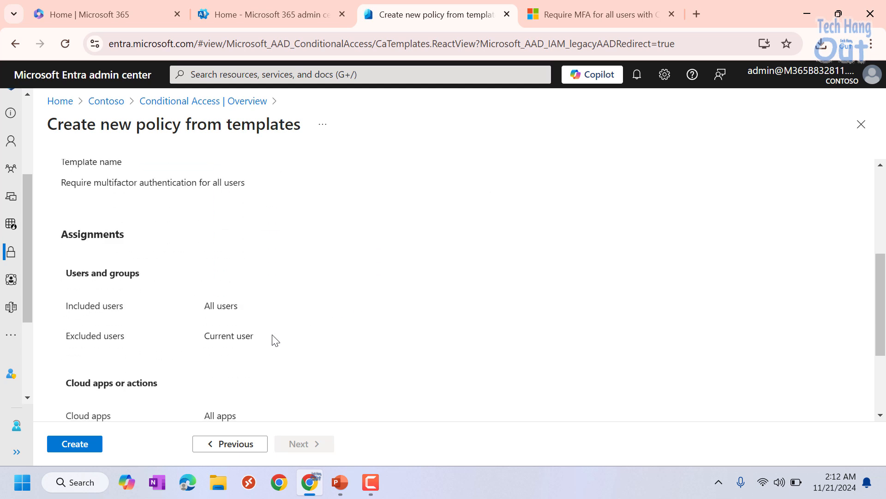
{"action": "scroll", "coordinate": [359, 219], "scroll_direction": "up", "scroll_amount": 3}
{"action": "scroll", "coordinate": [359, 219], "scroll_direction": "up", "scroll_amount": 1}
{"action": "scroll", "coordinate": [257, 276], "scroll_direction": "down", "scroll_amount": 5}
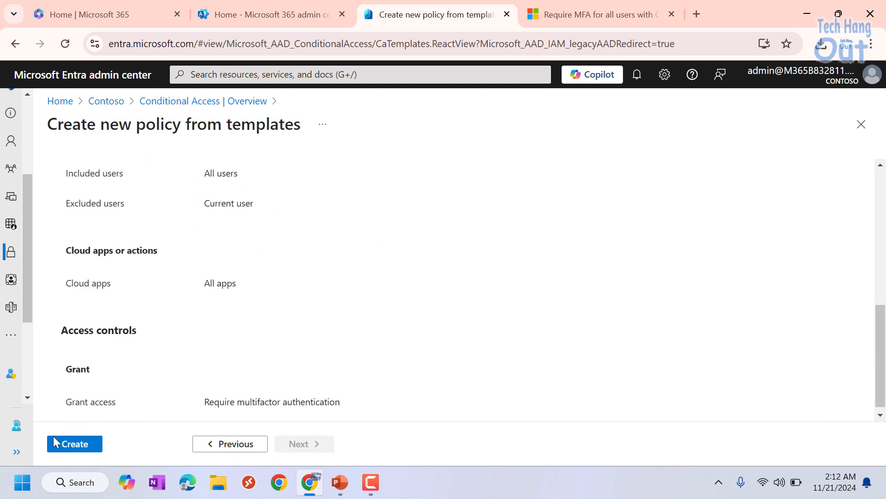
{"action": "left_click", "coordinate": [76, 447]}
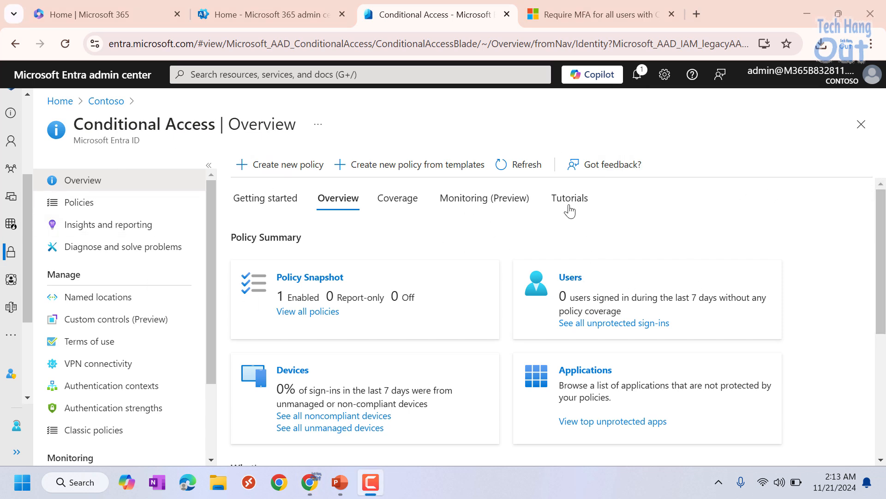
- Open the "Require multifactor authentication for all users" policy from the Conditional Access policies list
{"action": "left_click", "coordinate": [88, 208]}
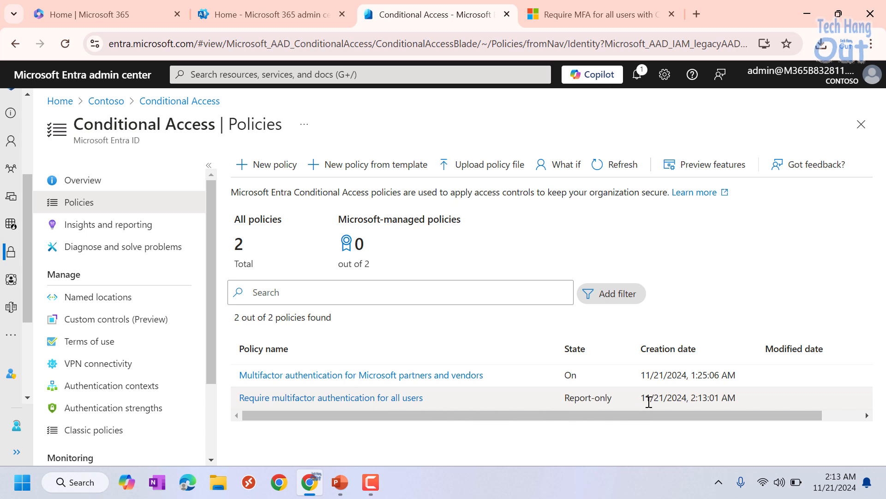
{"action": "left_click", "coordinate": [315, 399]}
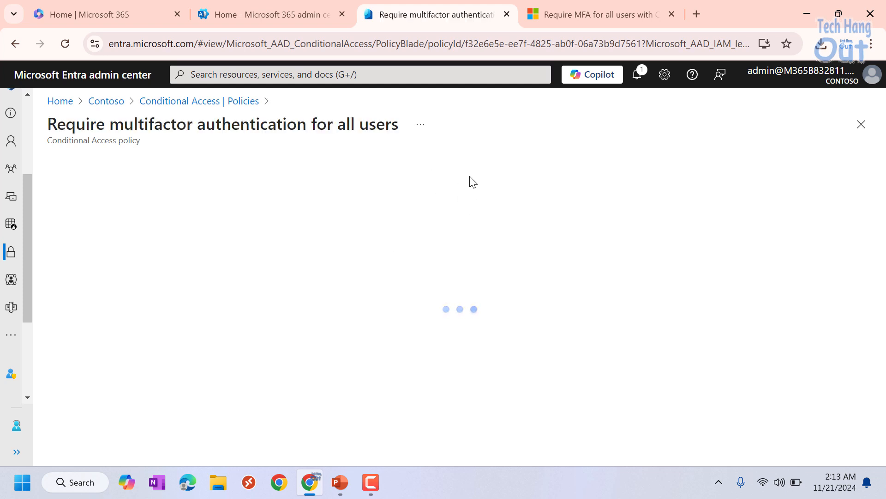
{"action": "scroll", "coordinate": [446, 187], "scroll_direction": "down", "scroll_amount": 3}
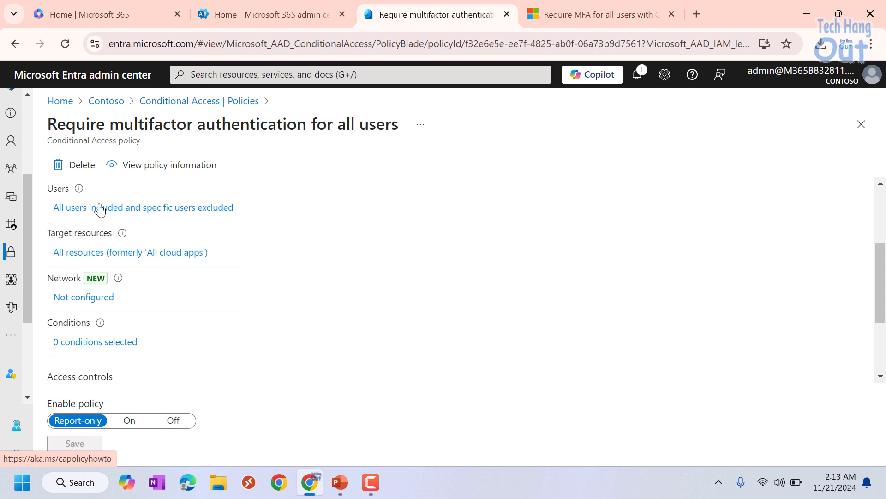
{"action": "scroll", "coordinate": [258, 210], "scroll_direction": "up", "scroll_amount": 2}
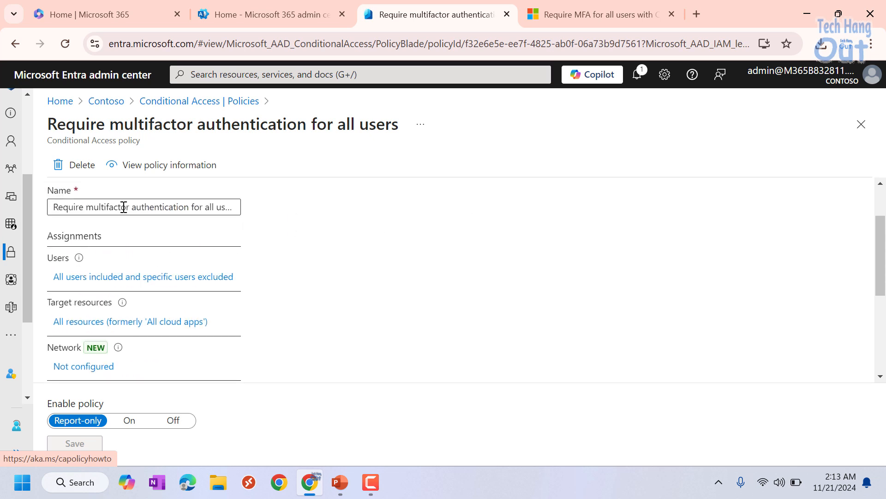
- Examine the policy's user assignments, including the users and groups exempted from it
{"action": "left_click", "coordinate": [144, 285]}
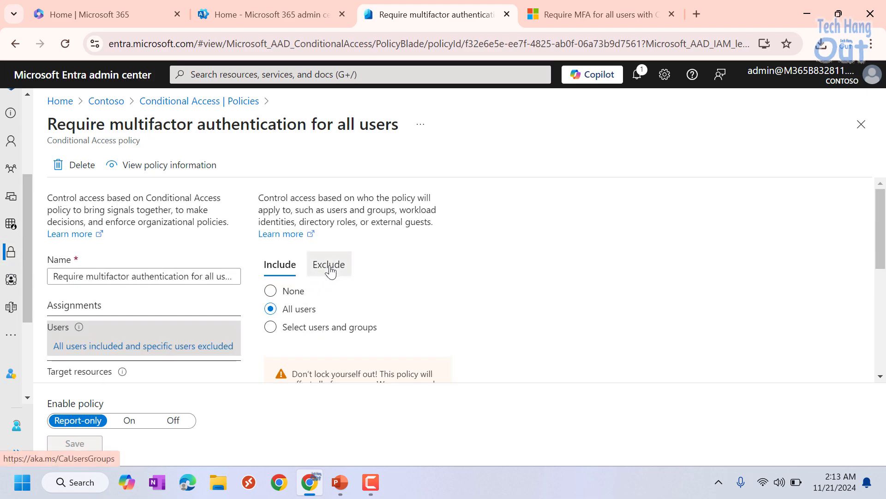
{"action": "left_click", "coordinate": [329, 265]}
{"action": "scroll", "coordinate": [512, 282], "scroll_direction": "down", "scroll_amount": 5}
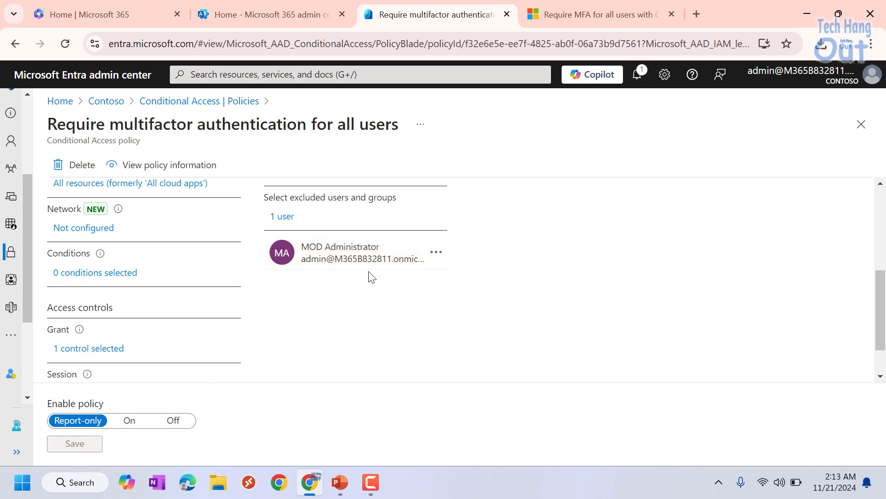
{"action": "scroll", "coordinate": [370, 270], "scroll_direction": "up", "scroll_amount": 3}
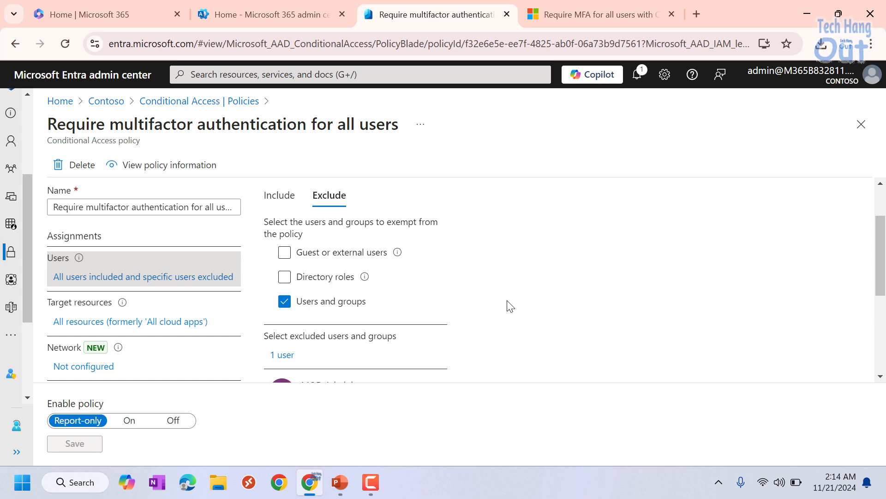
{"action": "scroll", "coordinate": [462, 303], "scroll_direction": "down", "scroll_amount": 3}
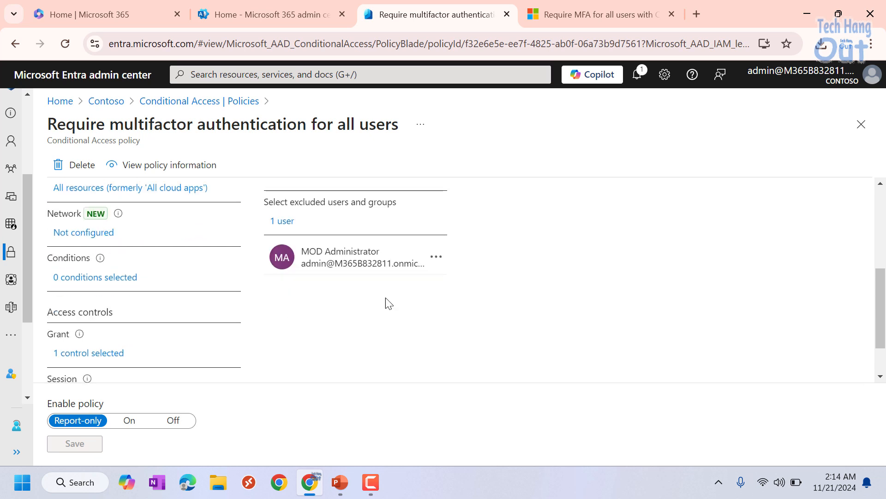
{"action": "scroll", "coordinate": [356, 283], "scroll_direction": "down", "scroll_amount": 1}
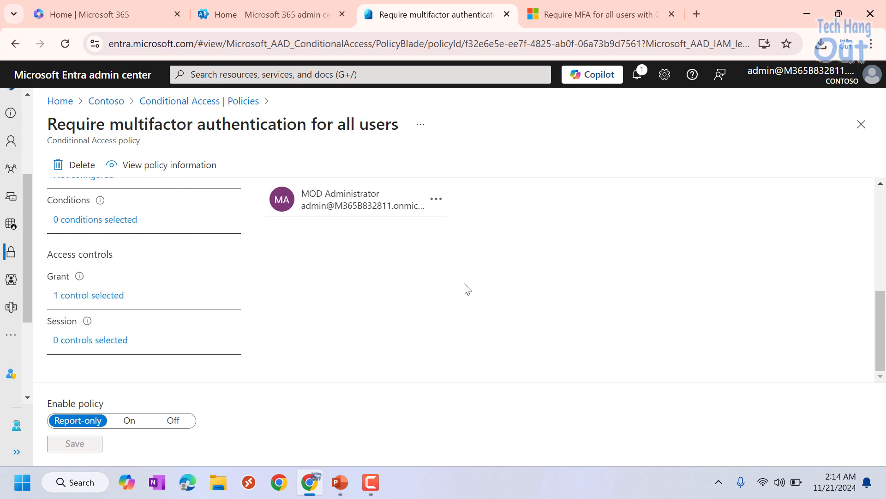
- View the policy's Grant access controls, close them unchanged and return to the Conditional Access policies list
{"action": "left_click", "coordinate": [96, 299]}
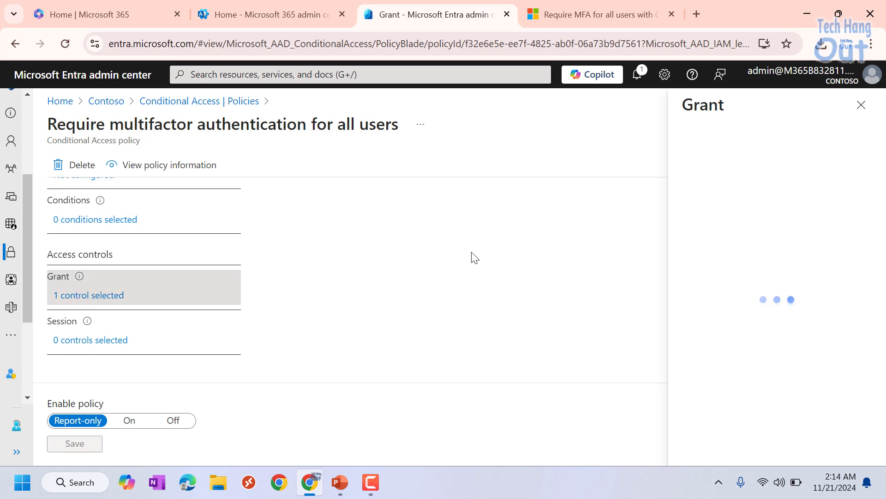
{"action": "scroll", "coordinate": [790, 259], "scroll_direction": "down", "scroll_amount": 7}
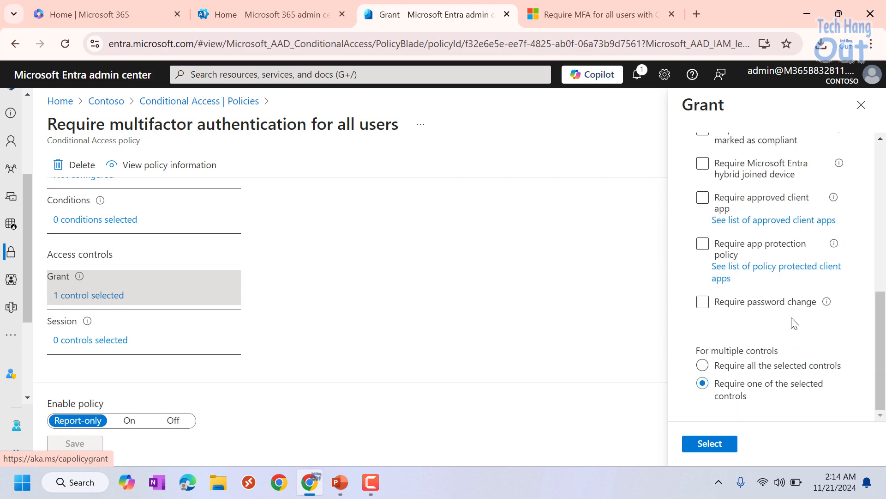
{"action": "scroll", "coordinate": [792, 300], "scroll_direction": "up", "scroll_amount": 1}
{"action": "scroll", "coordinate": [793, 300], "scroll_direction": "up", "scroll_amount": 5}
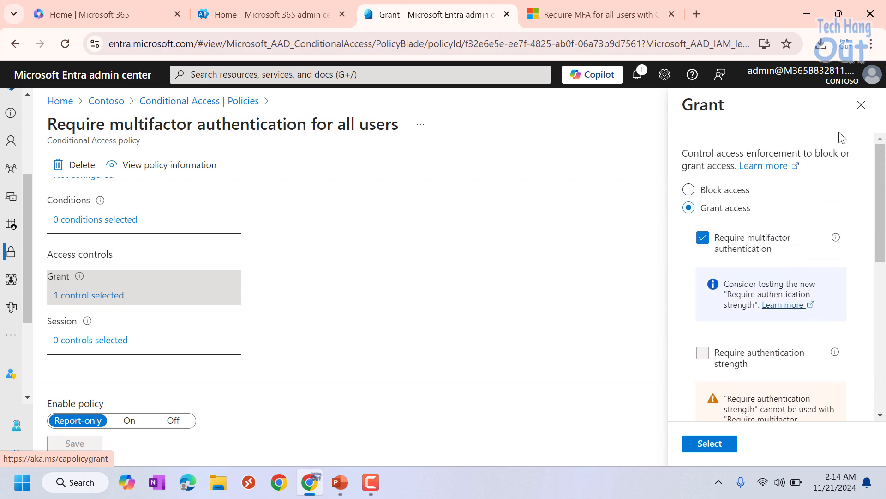
{"action": "left_click", "coordinate": [861, 105]}
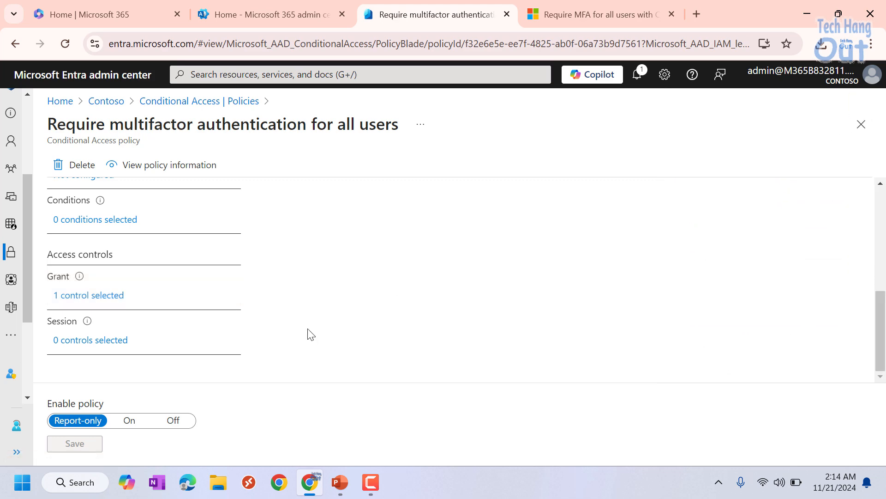
{"action": "scroll", "coordinate": [240, 221], "scroll_direction": "up", "scroll_amount": 5}
{"action": "left_click", "coordinate": [180, 101]}
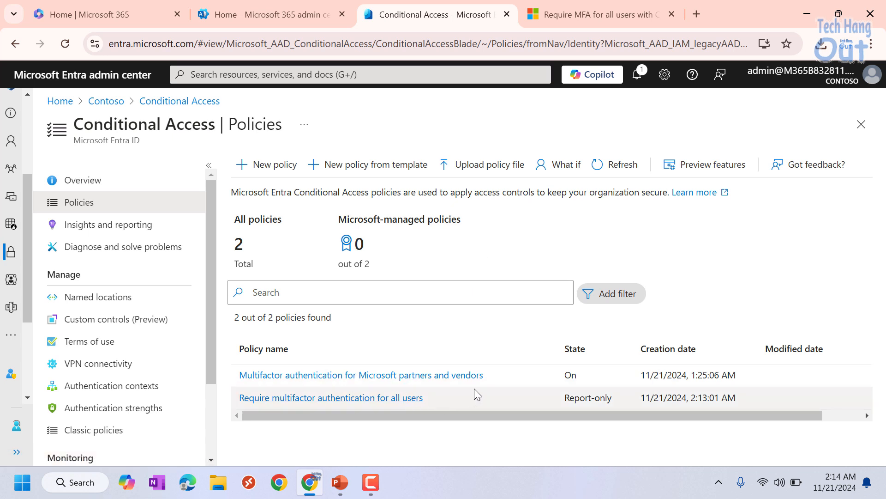
- Start a new blank Conditional Access policy and name it "MFA All Users"
{"action": "left_click", "coordinate": [273, 172]}
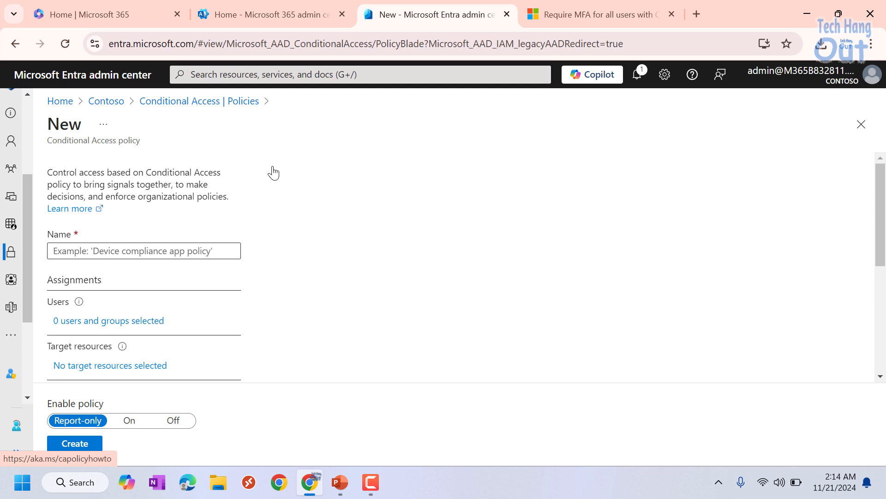
{"action": "left_click", "coordinate": [98, 253]}
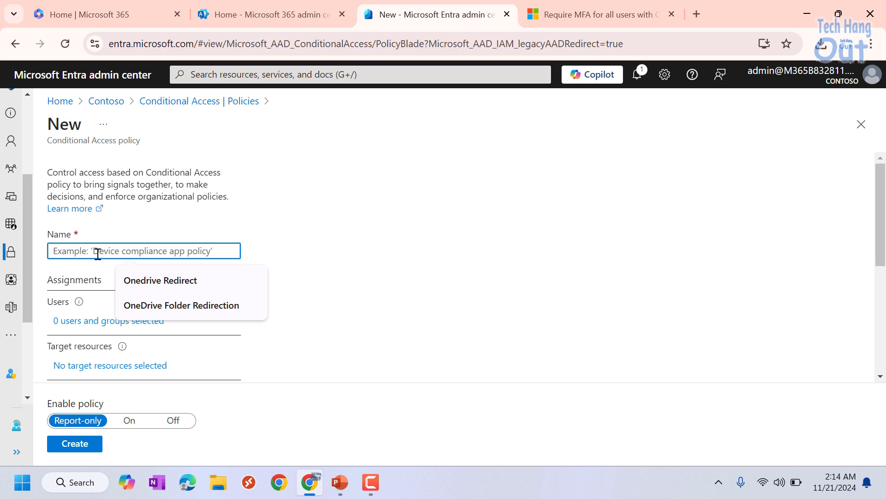
{"action": "type", "text": "MFA All Users"}
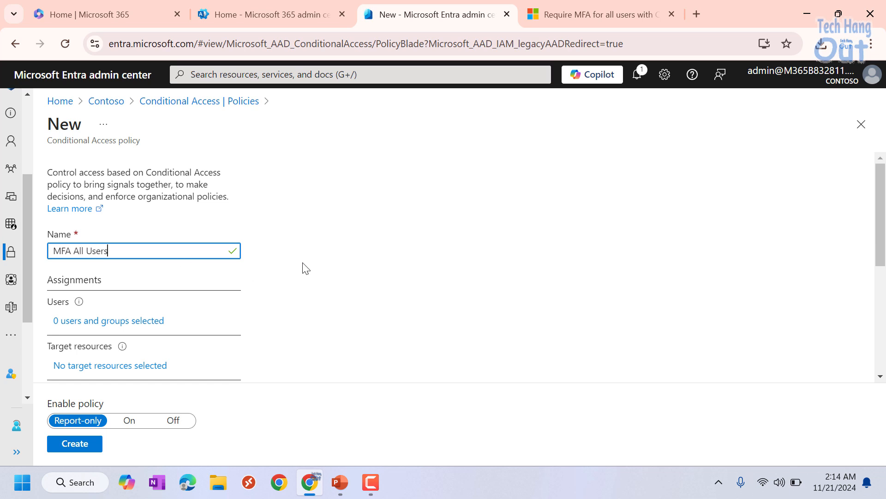
- Set the new policy's user assignment to include All users
{"action": "scroll", "coordinate": [156, 258], "scroll_direction": "down", "scroll_amount": 1}
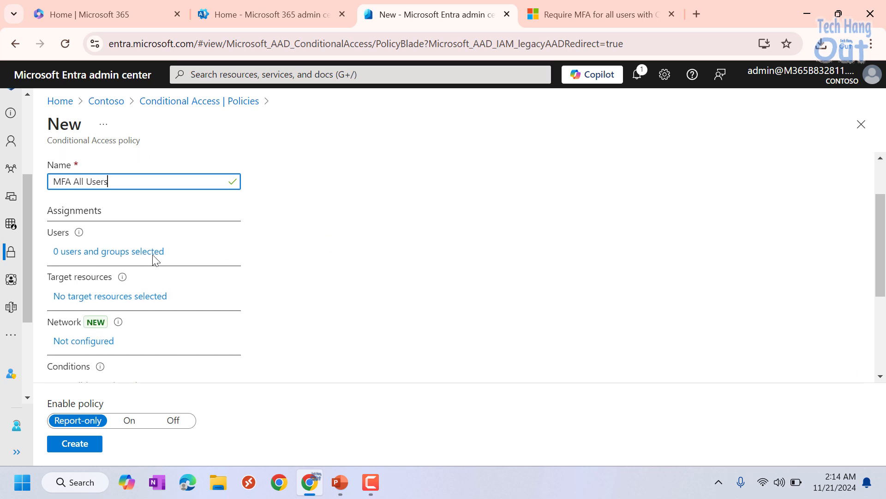
{"action": "left_click", "coordinate": [100, 251]}
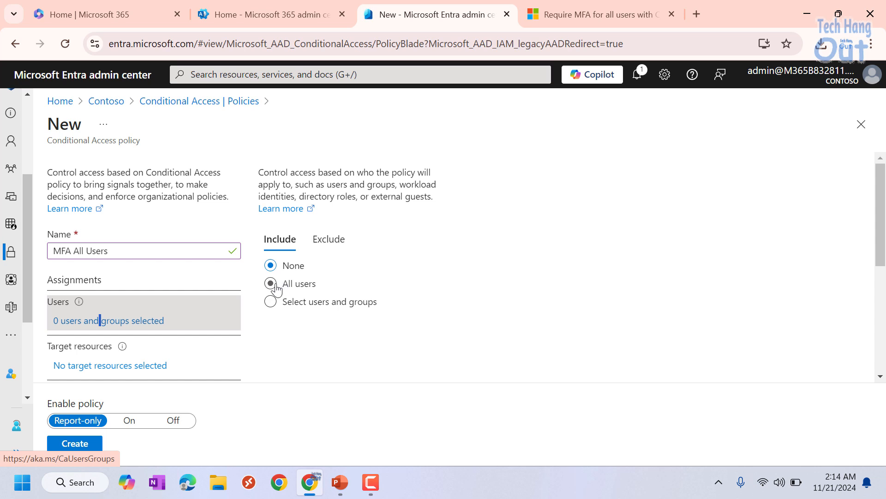
{"action": "left_click", "coordinate": [275, 286]}
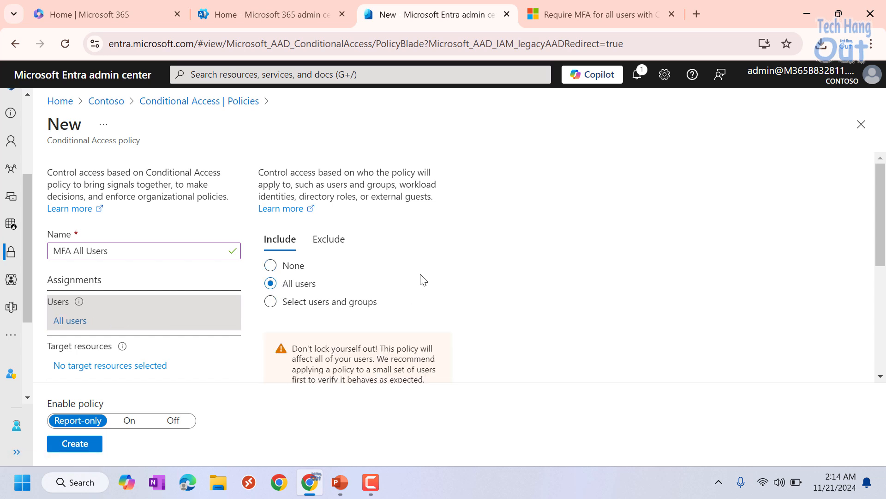
{"action": "scroll", "coordinate": [409, 273], "scroll_direction": "down", "scroll_amount": 2}
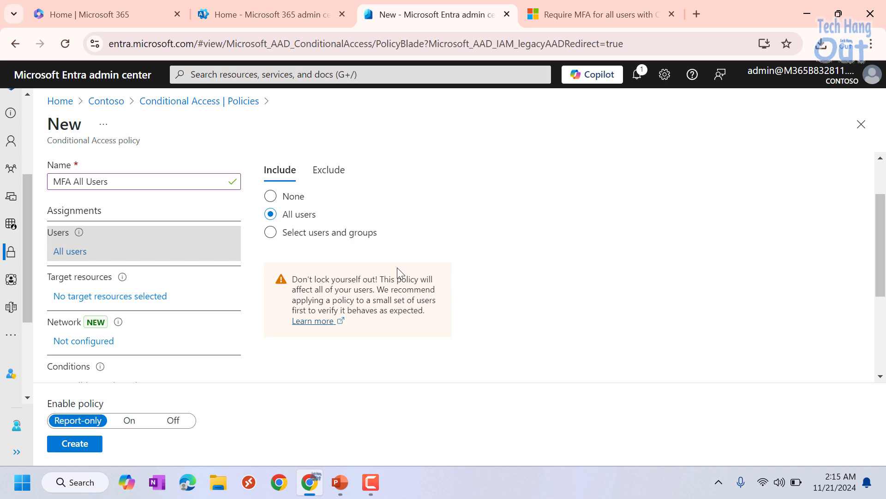
- Switch the included users to Select users and groups, enable Users and groups, and close the picker without choosing anyone
{"action": "left_click", "coordinate": [271, 232]}
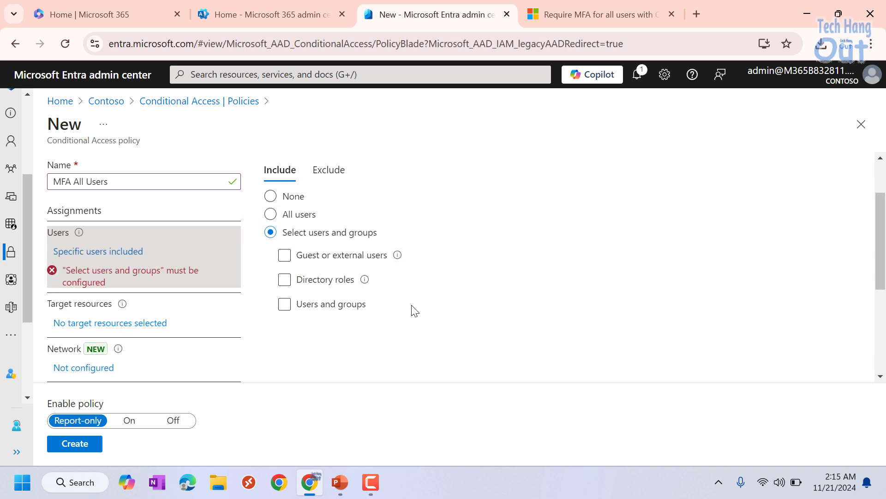
{"action": "left_click", "coordinate": [285, 304]}
{"action": "scroll", "coordinate": [443, 303], "scroll_direction": "down", "scroll_amount": 1}
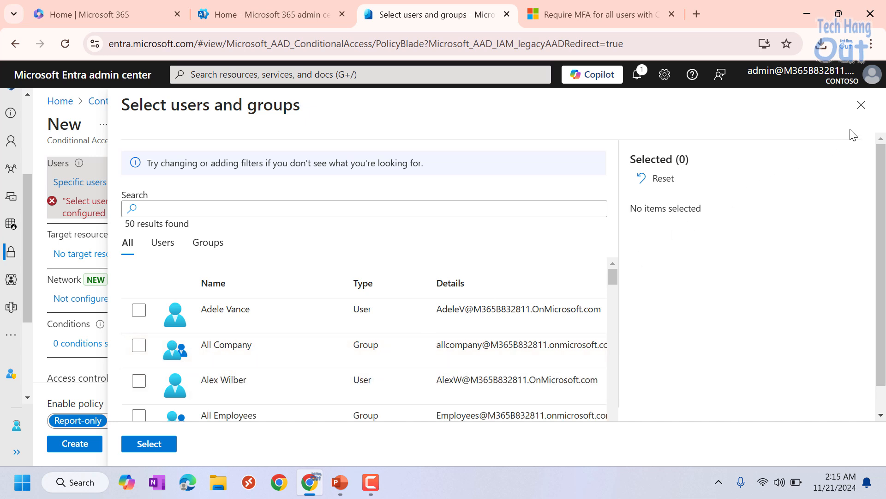
{"action": "left_click", "coordinate": [861, 108]}
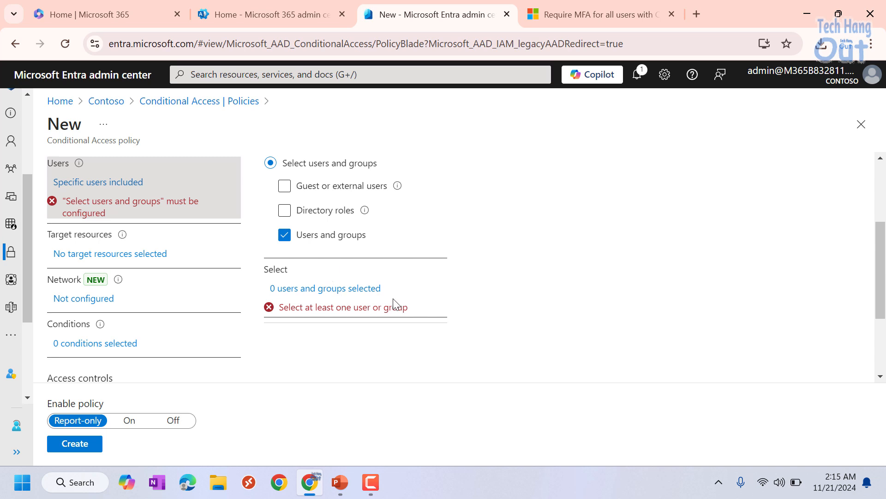
{"action": "scroll", "coordinate": [441, 300], "scroll_direction": "up", "scroll_amount": 2}
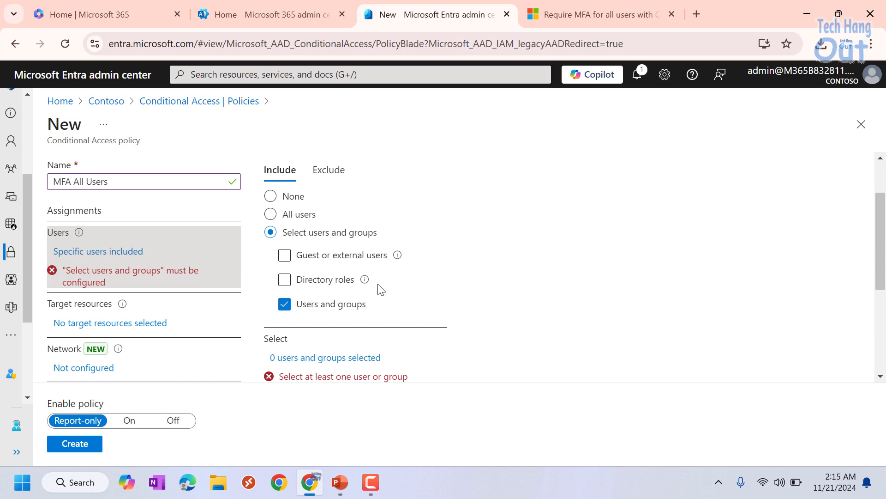
{"action": "scroll", "coordinate": [439, 304], "scroll_direction": "up", "scroll_amount": 2}
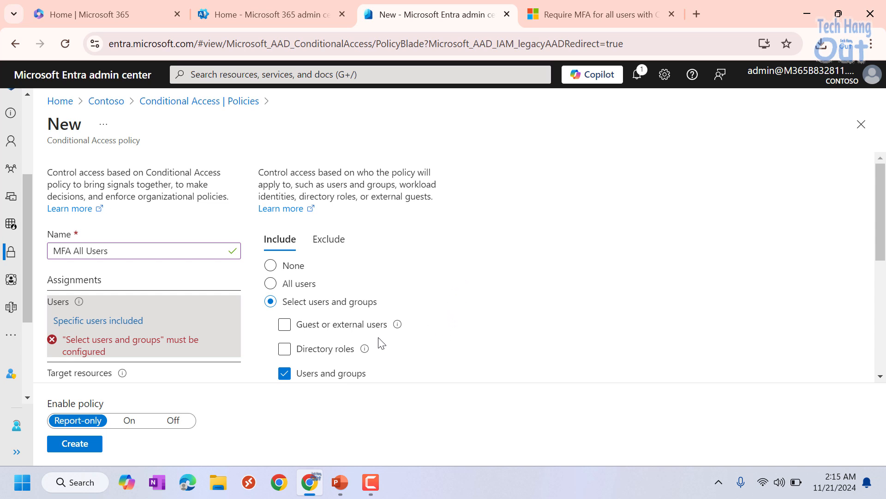
- Enable Guest or external users, view the selectable guest types without choosing any, and return the included users to All users
{"action": "left_click", "coordinate": [304, 328]}
{"action": "scroll", "coordinate": [461, 305], "scroll_direction": "down", "scroll_amount": 2}
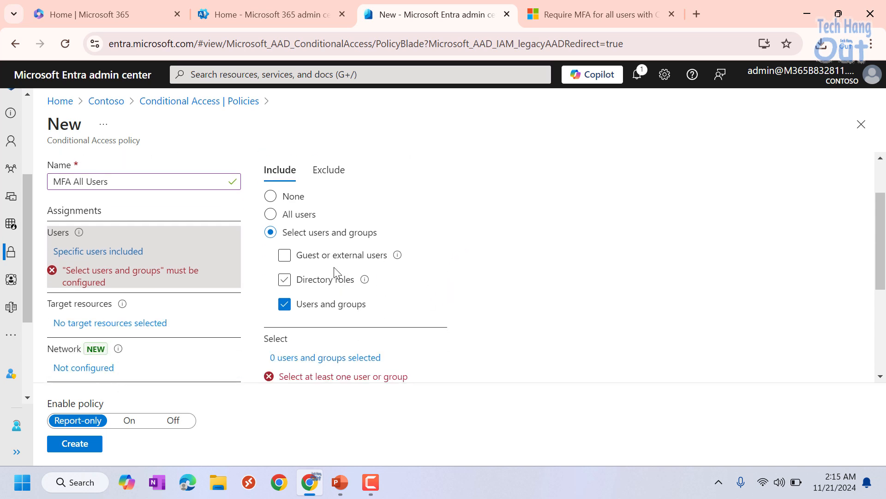
{"action": "left_click", "coordinate": [319, 259]}
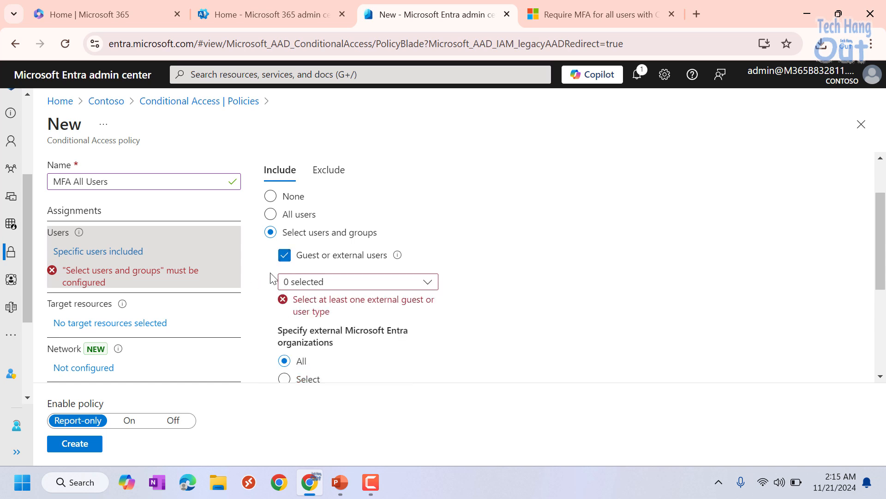
{"action": "mouse_move", "coordinate": [402, 264]}
{"action": "scroll", "coordinate": [441, 290], "scroll_direction": "down", "scroll_amount": 1}
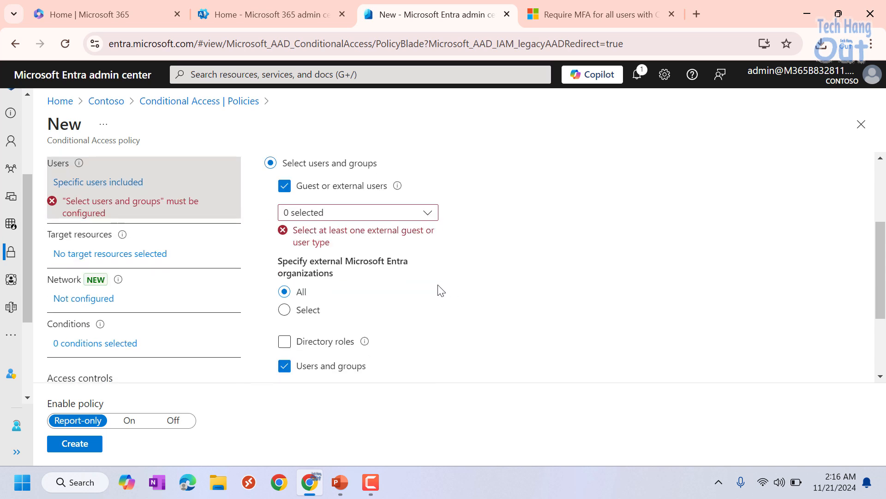
{"action": "left_click", "coordinate": [432, 217]}
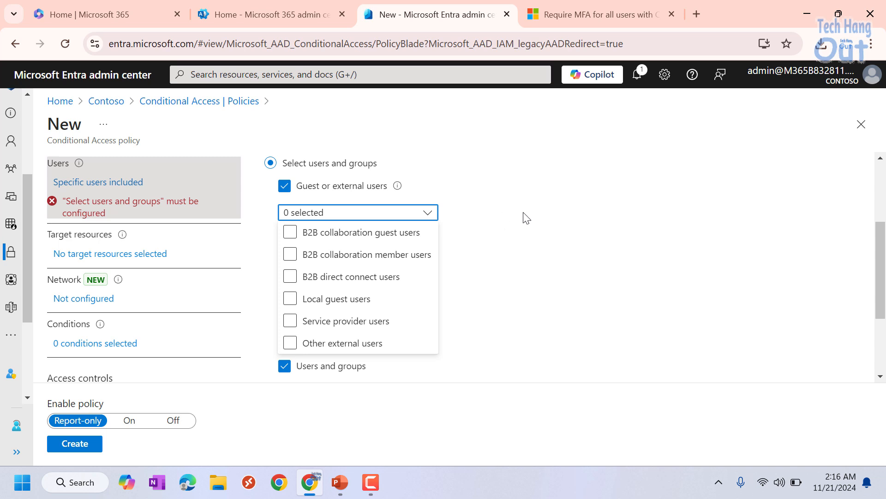
{"action": "left_click", "coordinate": [571, 225]}
{"action": "scroll", "coordinate": [515, 238], "scroll_direction": "up", "scroll_amount": 2}
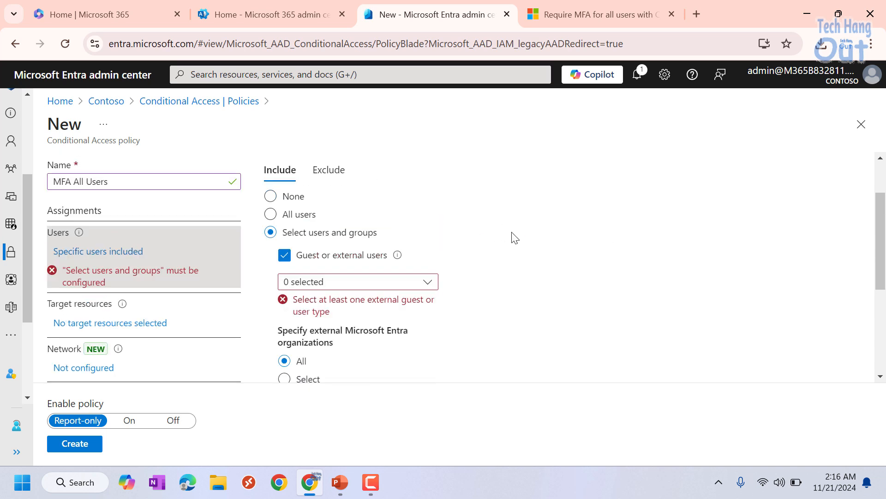
{"action": "left_click", "coordinate": [271, 217]}
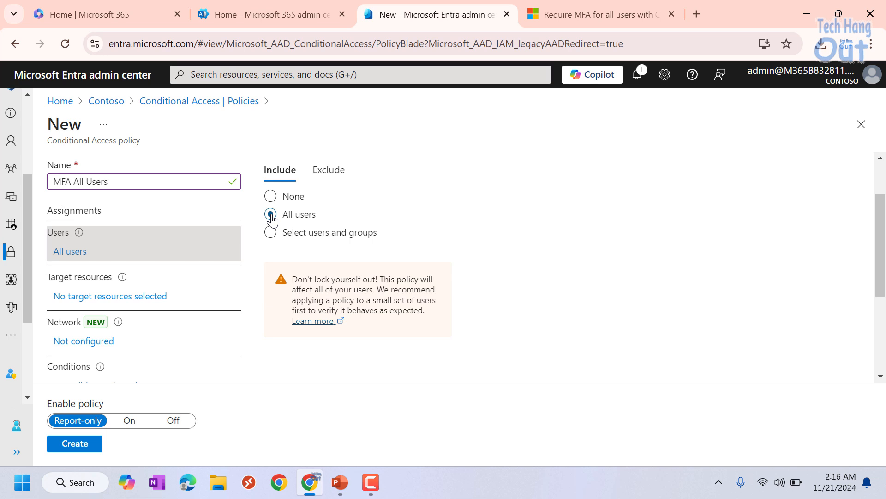
- Exclude the MOD Administrator account from the policy by searching for "admi", then return to the included users settings
{"action": "left_click", "coordinate": [330, 170]}
{"action": "left_click", "coordinate": [314, 277]}
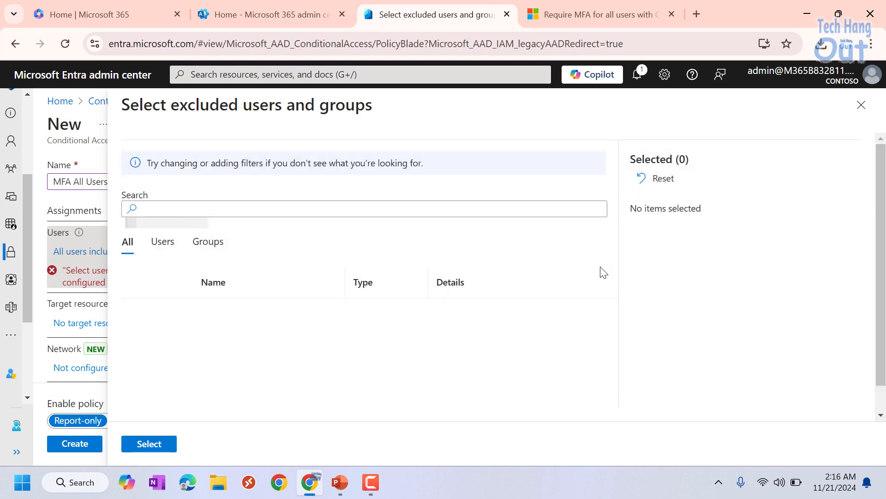
{"action": "left_click", "coordinate": [195, 213]}
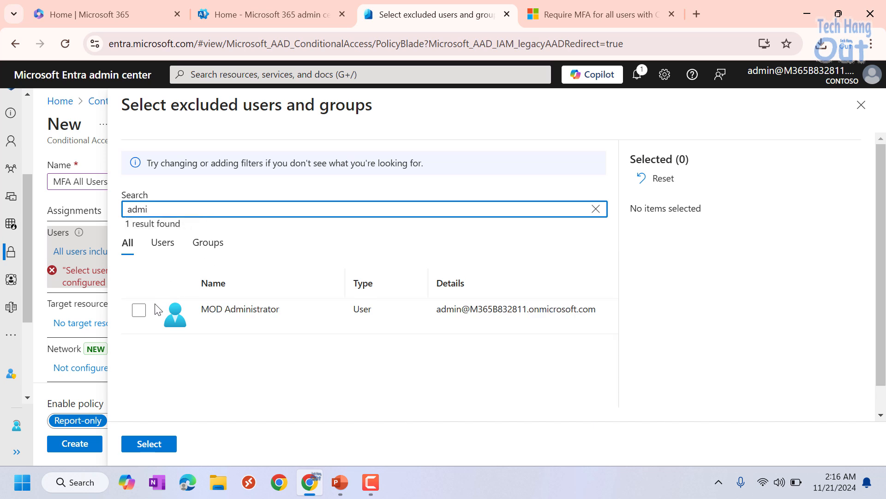
{"action": "left_click", "coordinate": [135, 308]}
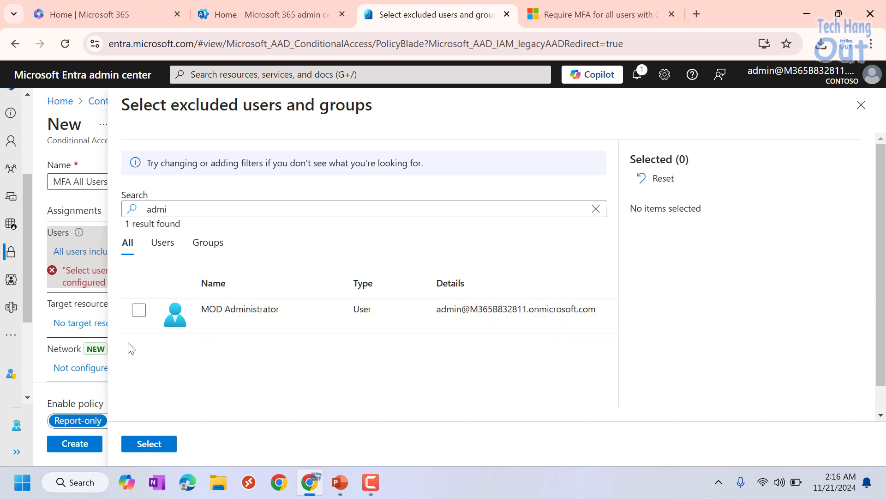
{"action": "left_click", "coordinate": [138, 312]}
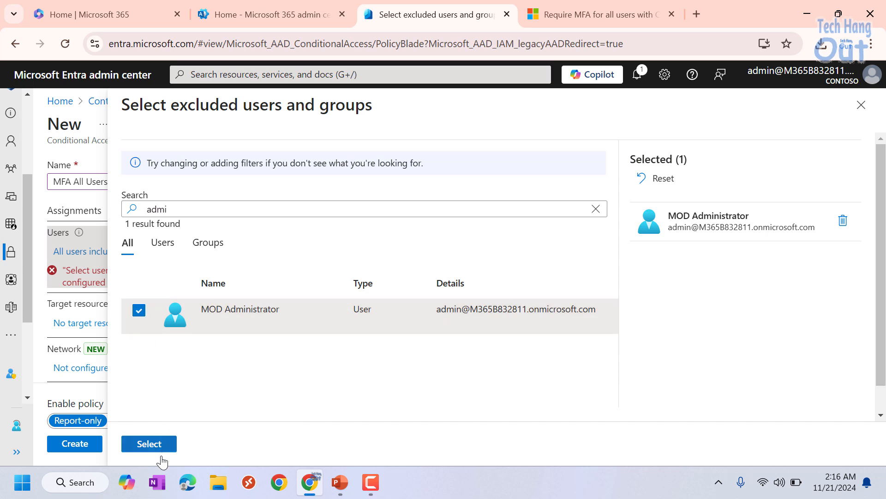
{"action": "left_click", "coordinate": [148, 444]}
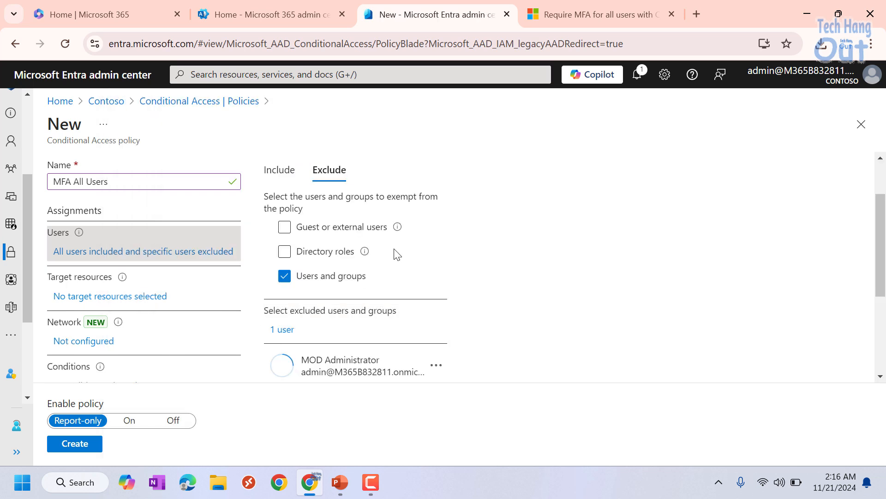
{"action": "left_click", "coordinate": [278, 170]}
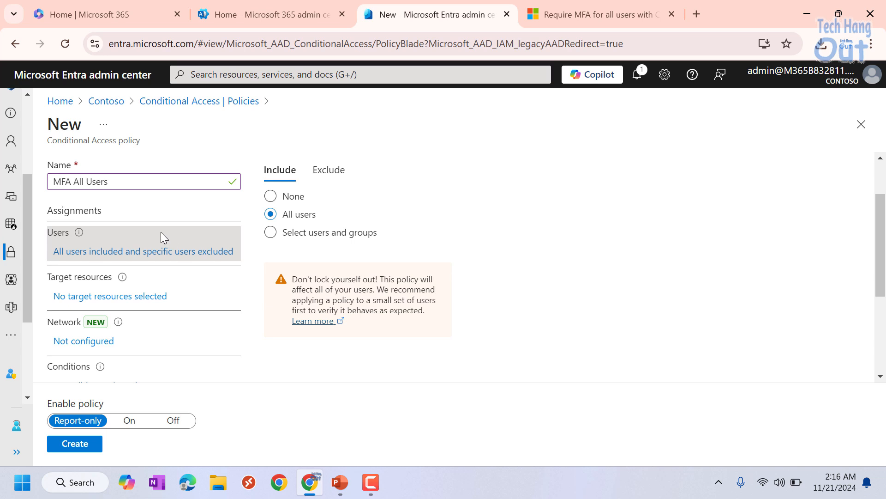
- Set the policy's target resources to include All resources (formerly 'All cloud apps')
{"action": "scroll", "coordinate": [161, 232], "scroll_direction": "down", "scroll_amount": 3}
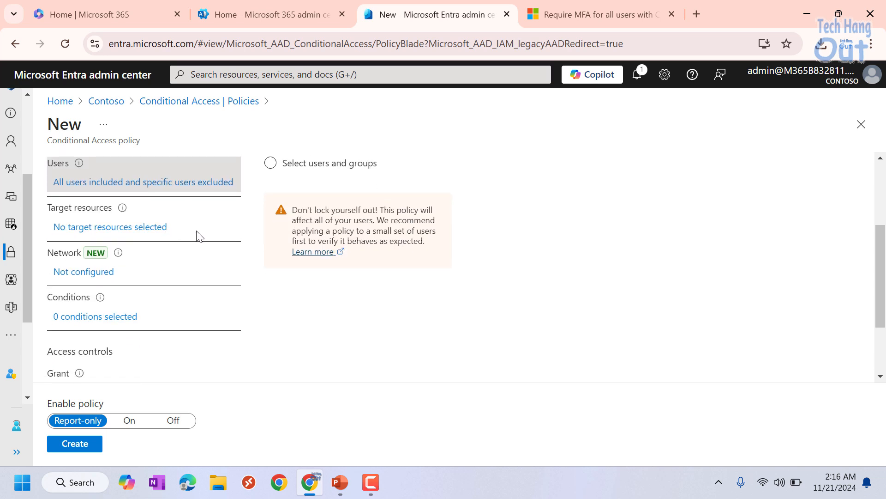
{"action": "scroll", "coordinate": [200, 236], "scroll_direction": "down", "scroll_amount": 3}
{"action": "scroll", "coordinate": [200, 237], "scroll_direction": "up", "scroll_amount": 3}
{"action": "left_click", "coordinate": [90, 233]}
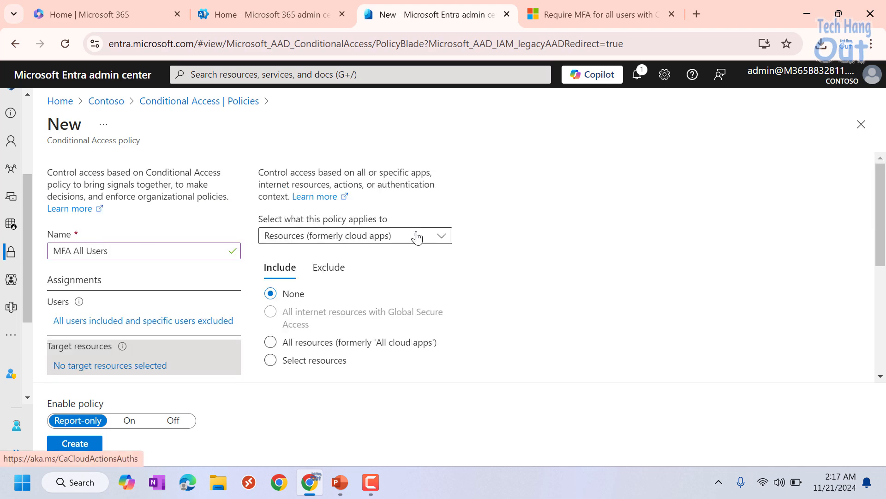
{"action": "scroll", "coordinate": [416, 265], "scroll_direction": "down", "scroll_amount": 3}
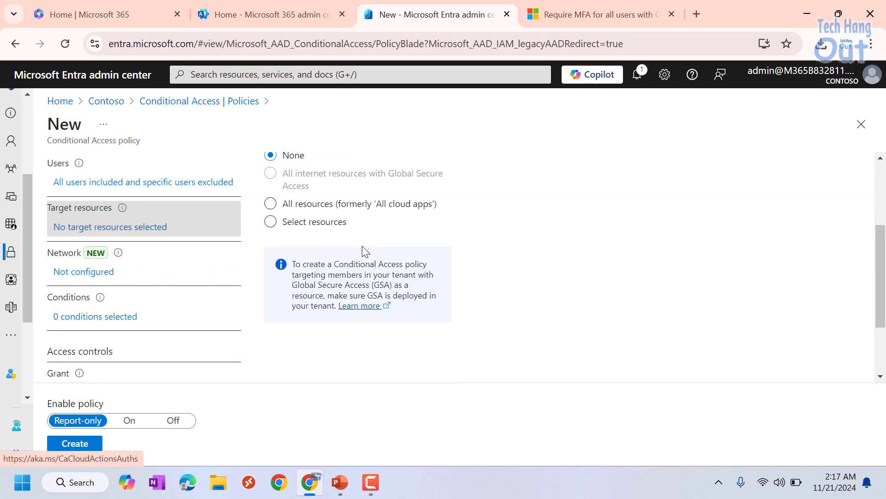
{"action": "scroll", "coordinate": [363, 249], "scroll_direction": "up", "scroll_amount": 2}
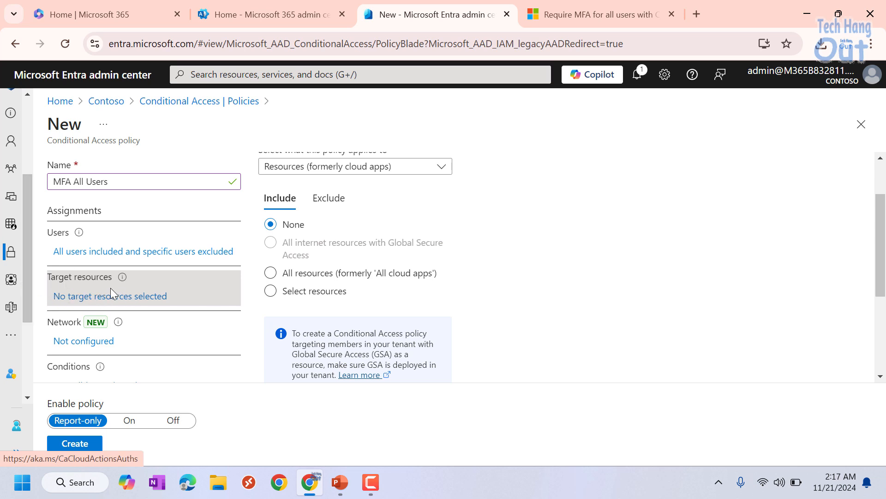
{"action": "left_click", "coordinate": [271, 273]}
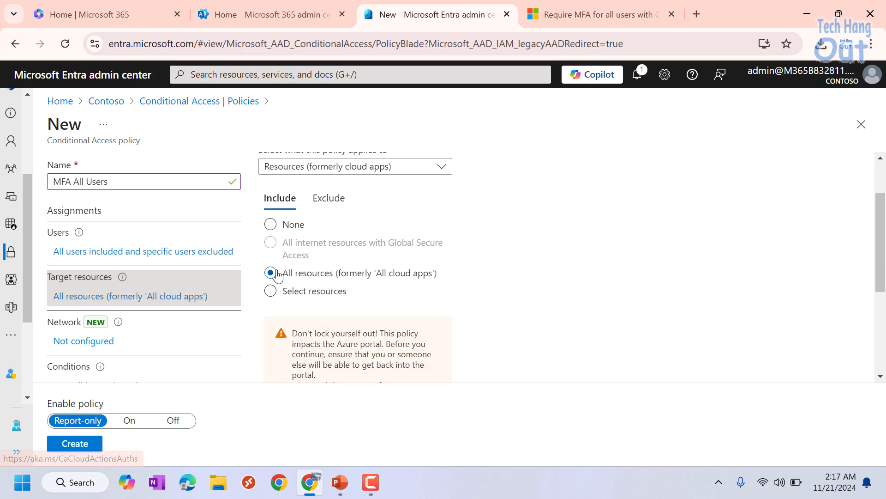
{"action": "scroll", "coordinate": [426, 300], "scroll_direction": "down", "scroll_amount": 4}
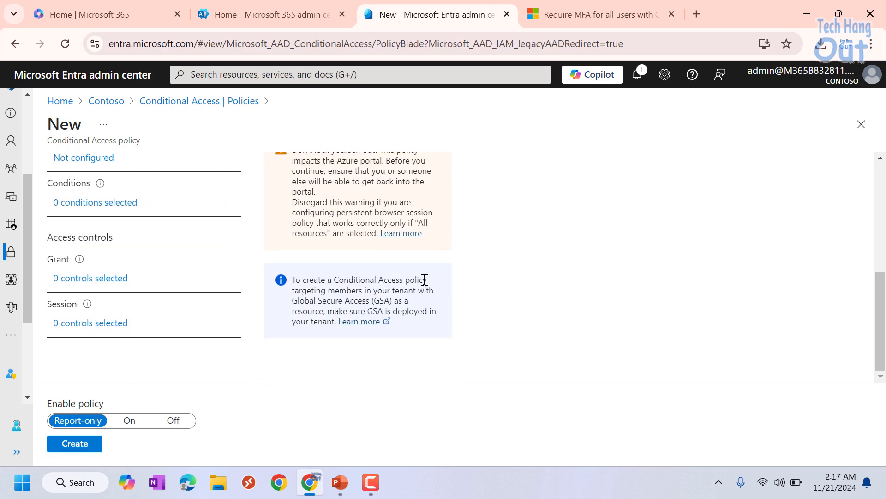
{"action": "scroll", "coordinate": [425, 277], "scroll_direction": "up", "scroll_amount": 4}
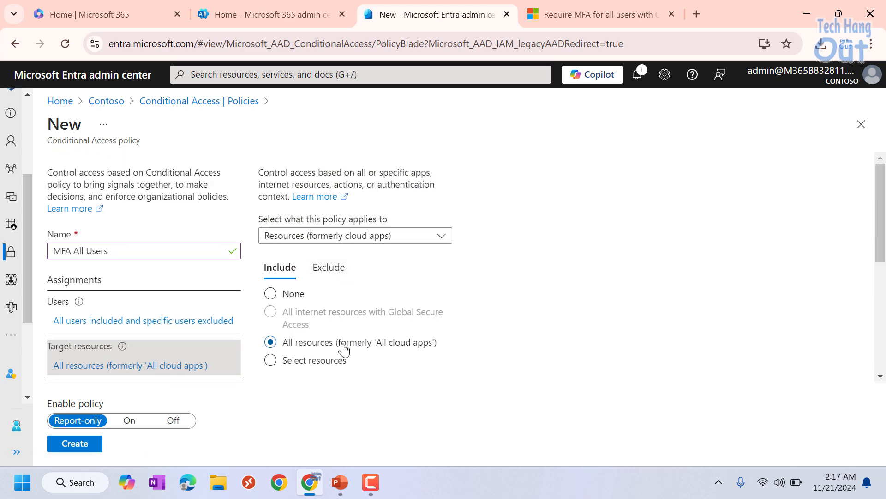
- Switch the target resources to Select resources and browse the list of individually selectable apps
{"action": "scroll", "coordinate": [455, 350], "scroll_direction": "down", "scroll_amount": 2}
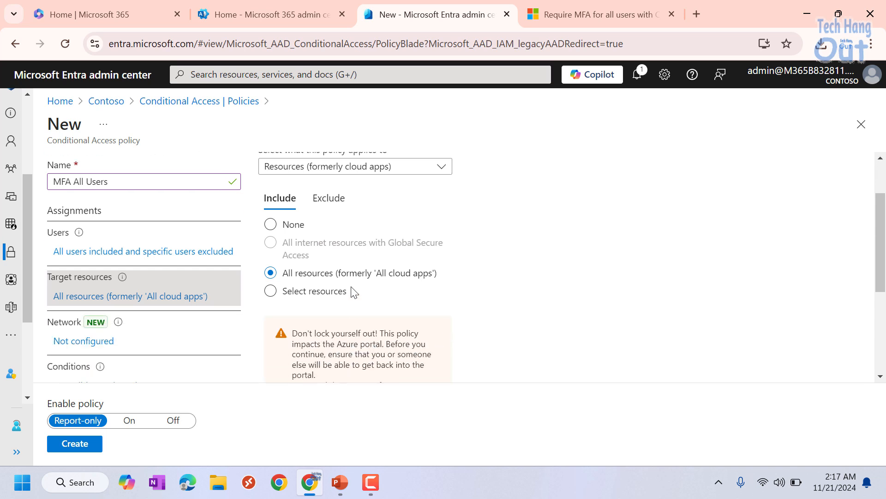
{"action": "left_click", "coordinate": [273, 292]}
{"action": "scroll", "coordinate": [382, 291], "scroll_direction": "down", "scroll_amount": 3}
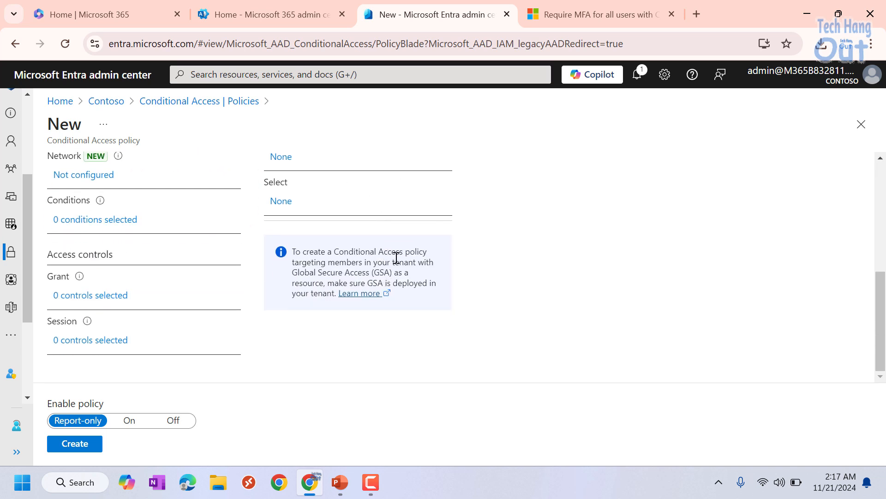
{"action": "scroll", "coordinate": [396, 257], "scroll_direction": "up", "scroll_amount": 1}
{"action": "left_click", "coordinate": [282, 271]}
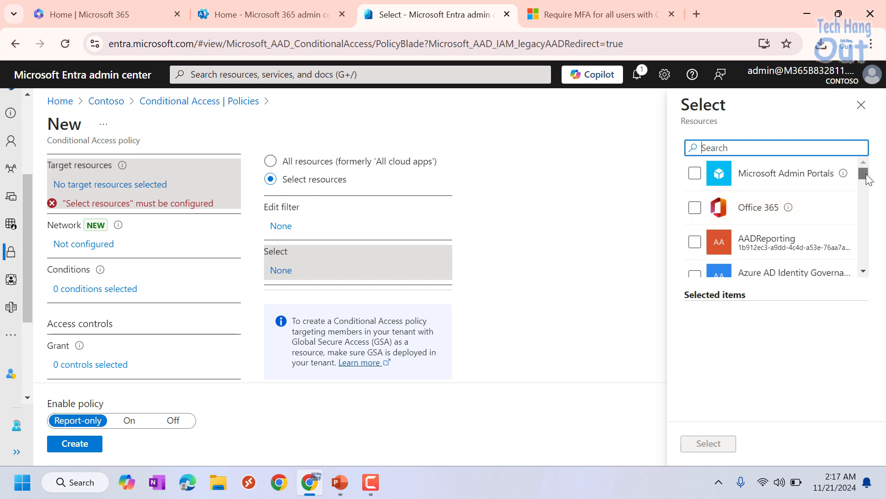
{"action": "scroll", "coordinate": [867, 178], "scroll_direction": "down", "scroll_amount": 3}
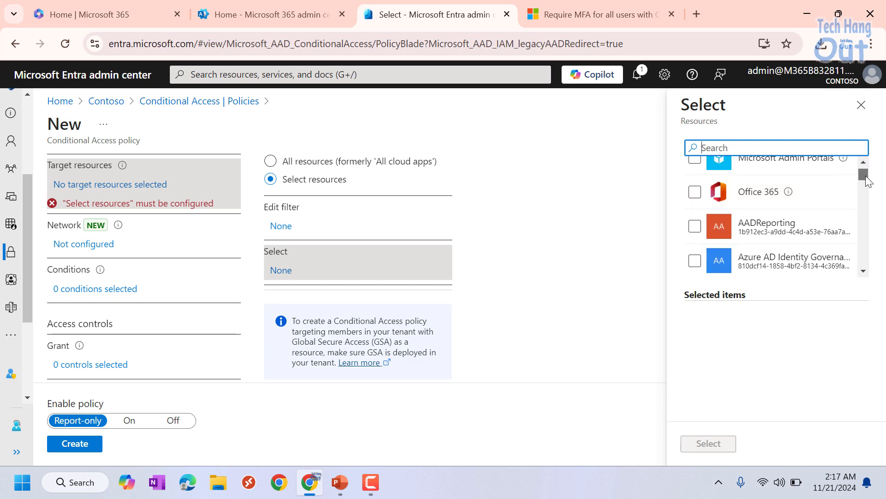
{"action": "left_click_drag", "start_coordinate": [866, 184], "coordinate": [858, 167]}
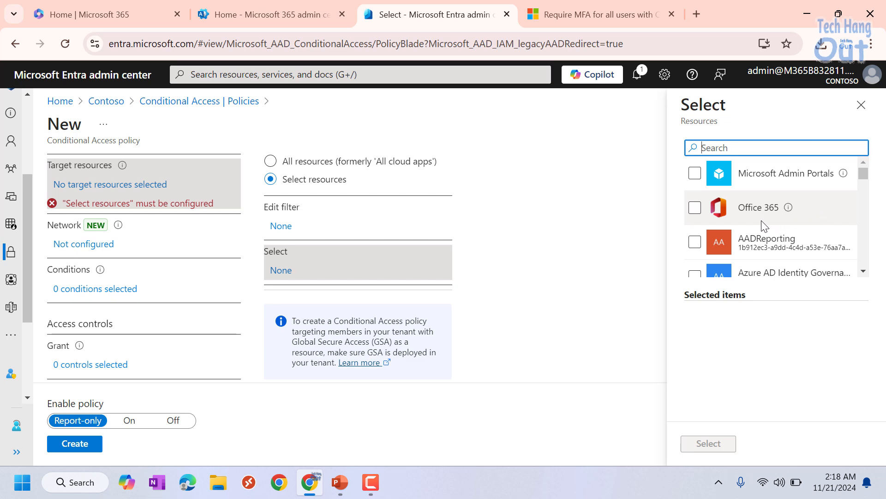
- Mark Office 365 as a target resource, remove it again and close the resource picker without applying a selection
{"action": "left_click", "coordinate": [701, 212]}
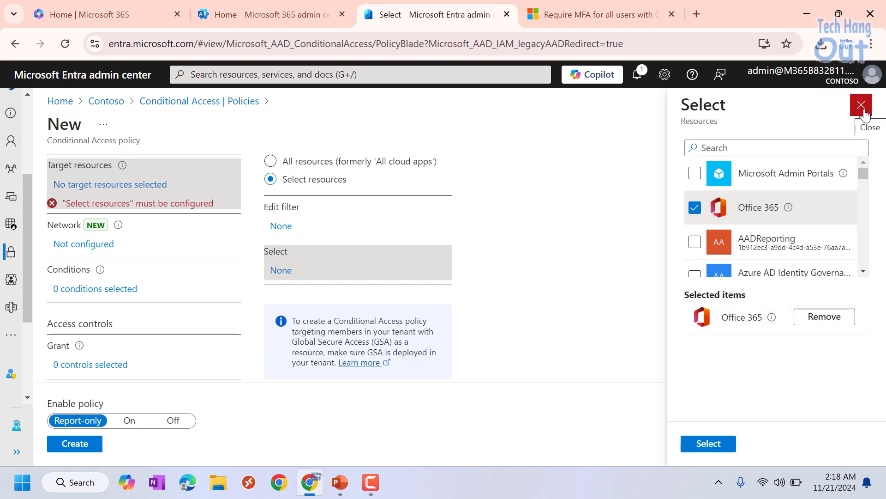
{"action": "left_click", "coordinate": [861, 105]}
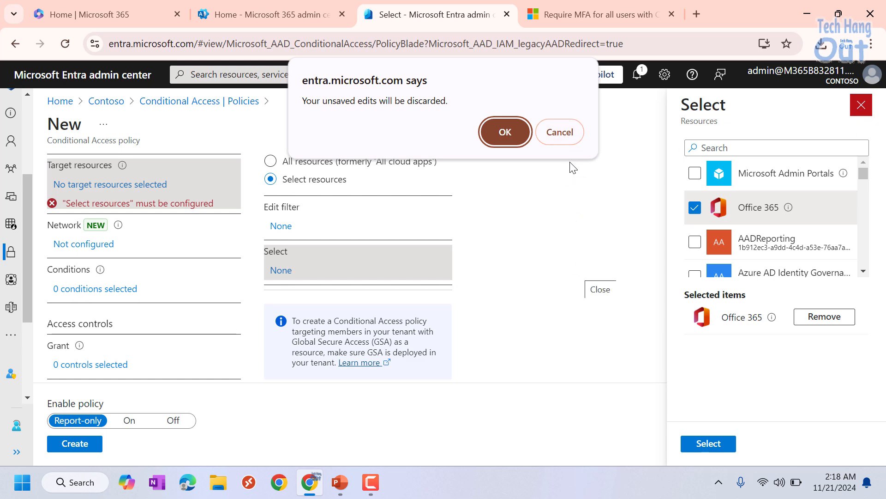
{"action": "left_click", "coordinate": [572, 147]}
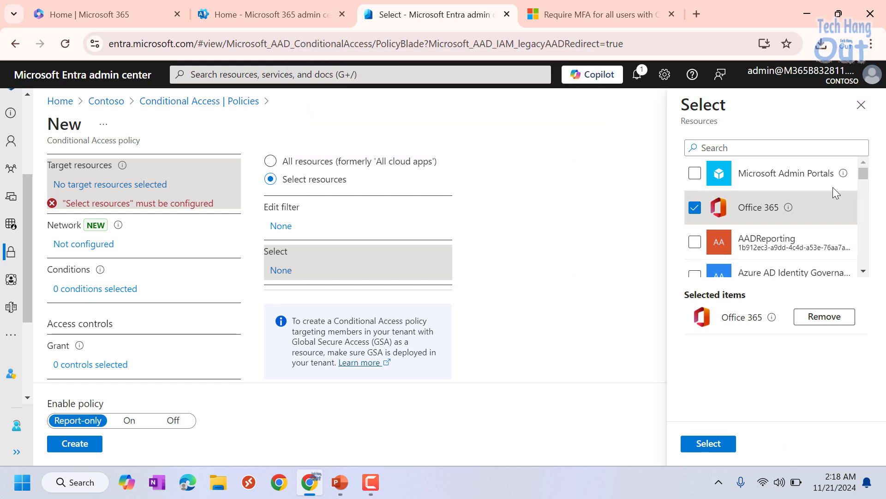
{"action": "left_click", "coordinate": [825, 316]}
{"action": "left_click", "coordinate": [861, 105]}
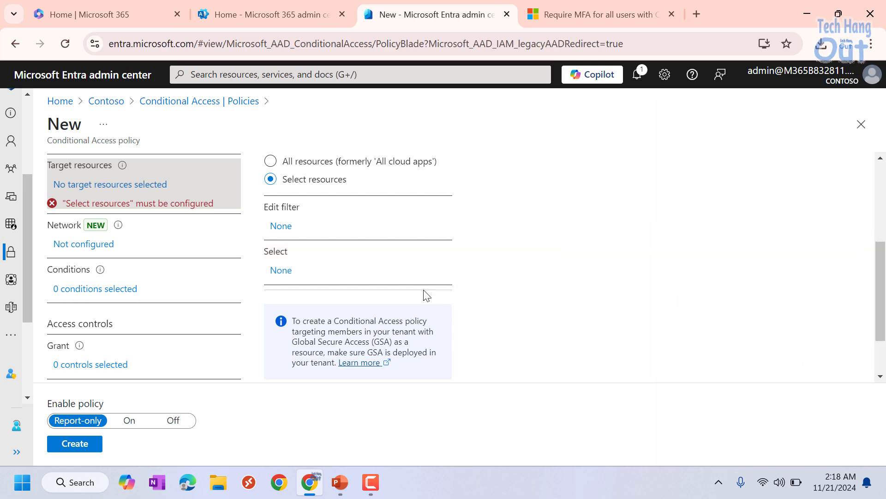
{"action": "scroll", "coordinate": [422, 296], "scroll_direction": "up", "scroll_amount": 3}
{"action": "scroll", "coordinate": [400, 319], "scroll_direction": "down", "scroll_amount": 3}
{"action": "scroll", "coordinate": [377, 293], "scroll_direction": "down", "scroll_amount": 2}
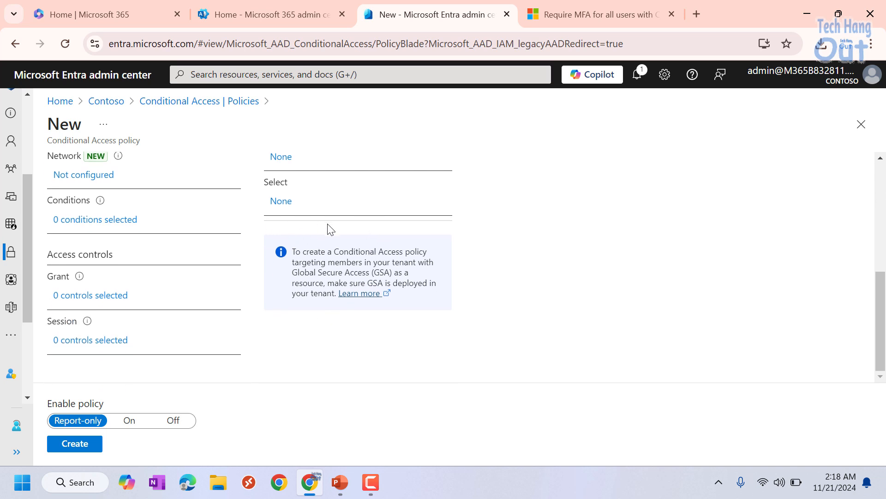
{"action": "scroll", "coordinate": [351, 244], "scroll_direction": "up", "scroll_amount": 3}
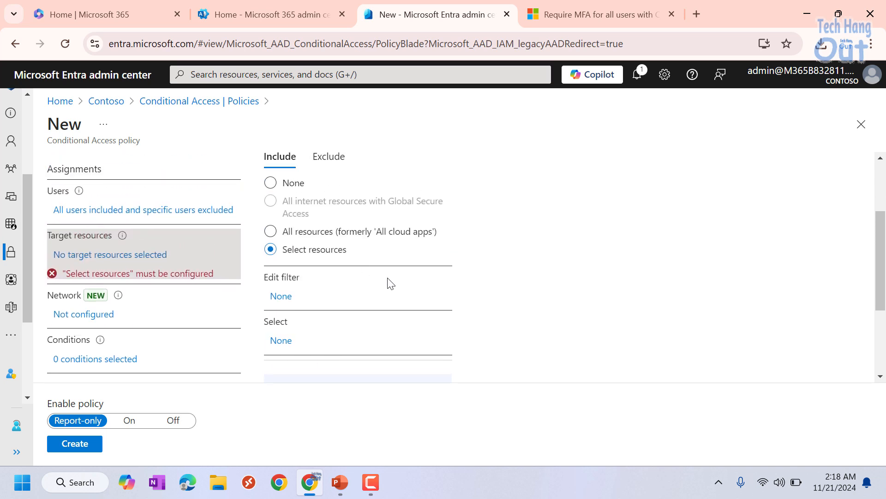
- Switch the included target resources from Select resources back to All resources (formerly 'All cloud apps')
{"action": "scroll", "coordinate": [402, 287], "scroll_direction": "up", "scroll_amount": 2}
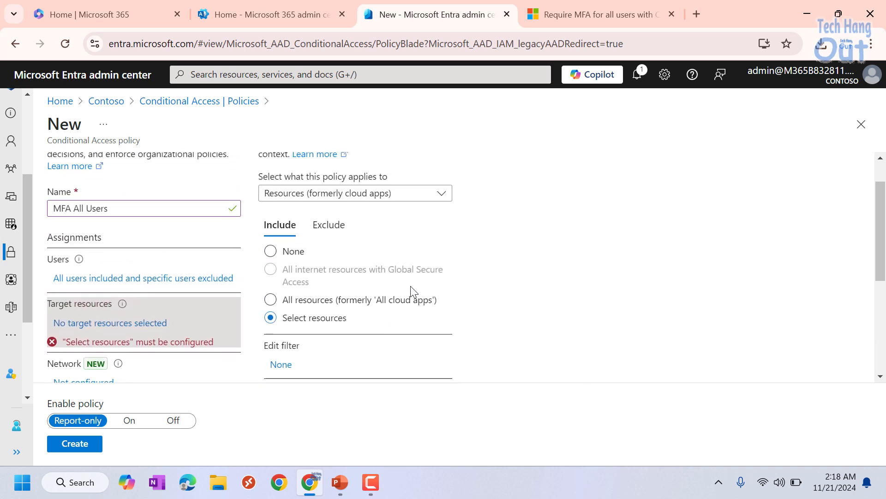
{"action": "left_click", "coordinate": [437, 195]}
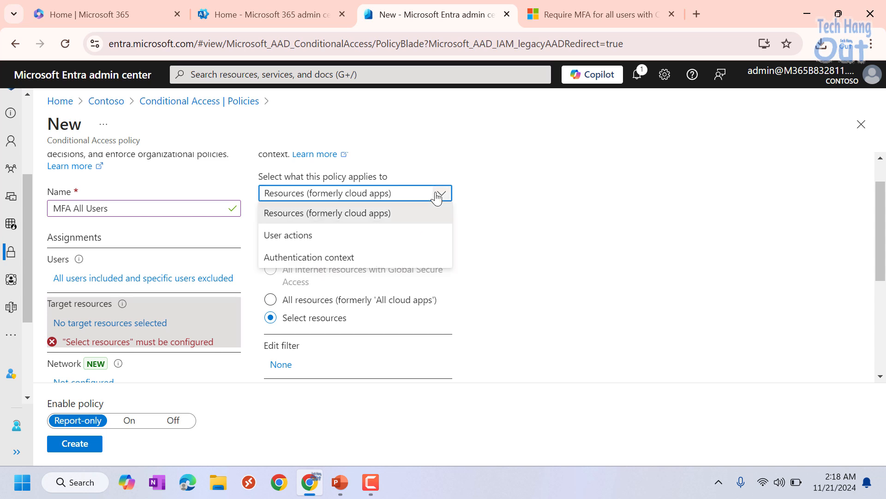
{"action": "left_click", "coordinate": [503, 307]}
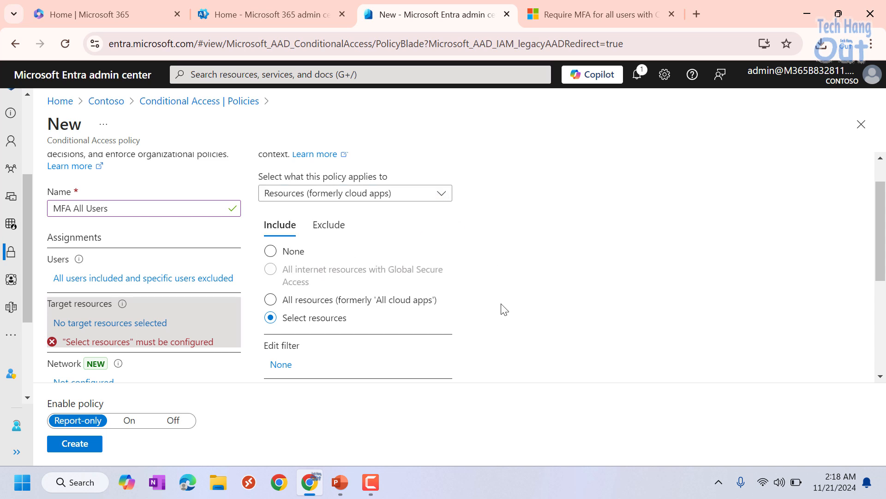
{"action": "left_click", "coordinate": [296, 304]}
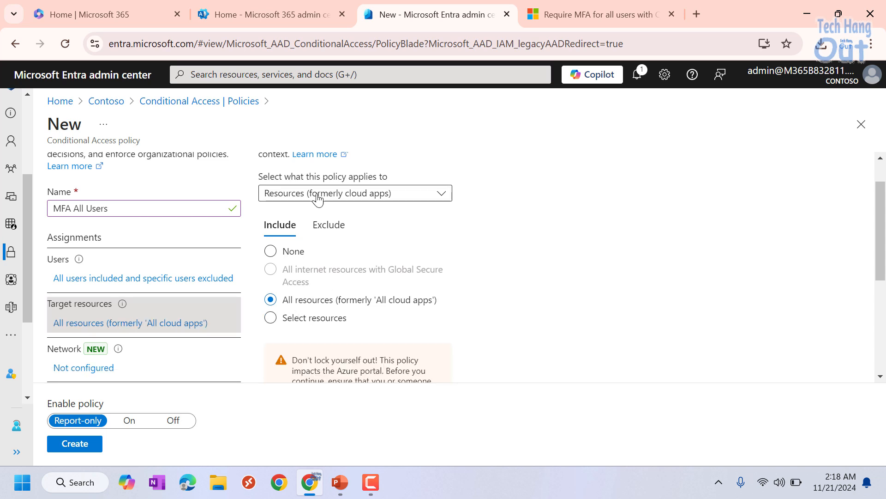
- Change what the policy applies to to User actions, then return it to Resources (formerly cloud apps)
{"action": "left_click", "coordinate": [439, 194]}
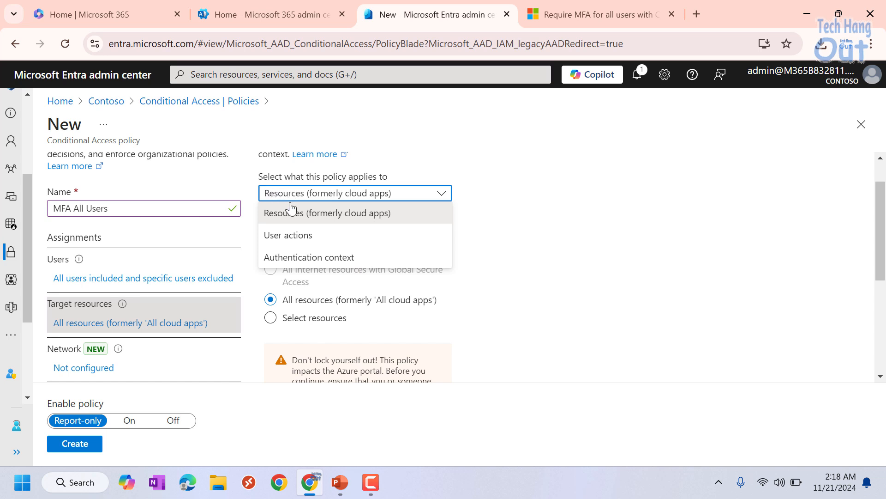
{"action": "left_click", "coordinate": [293, 238]}
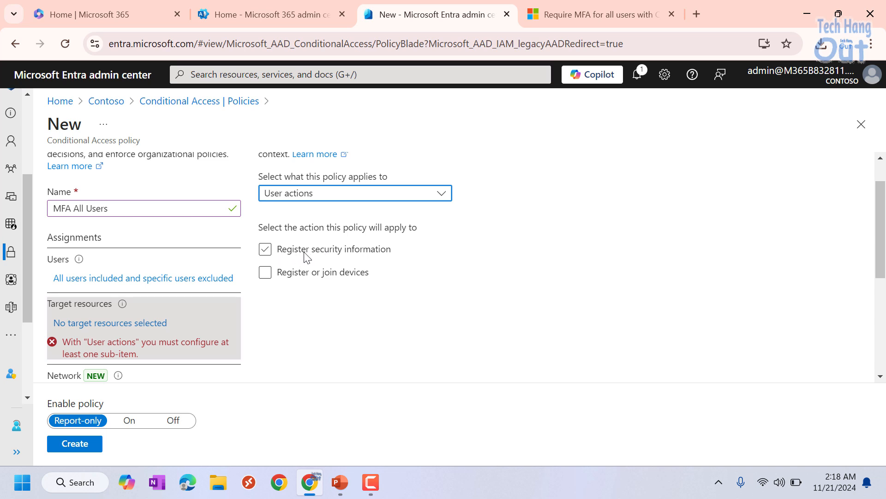
{"action": "left_click", "coordinate": [384, 256]}
{"action": "left_click", "coordinate": [443, 194]}
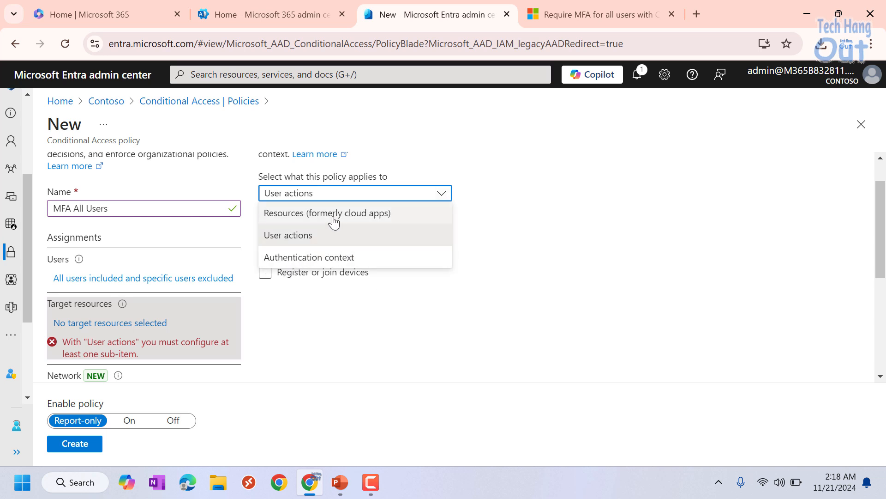
{"action": "left_click", "coordinate": [332, 215]}
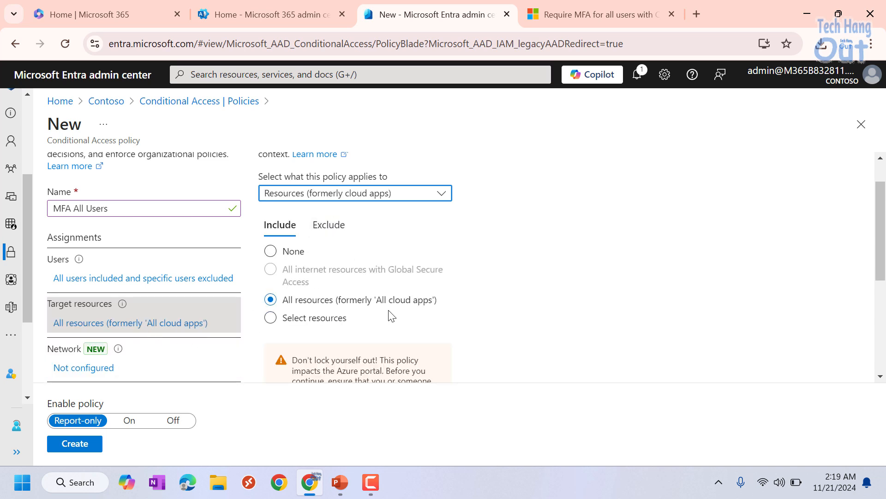
- Review the options for excluding target resources from the policy, then return to the included resources
{"action": "scroll", "coordinate": [447, 310], "scroll_direction": "down", "scroll_amount": 3}
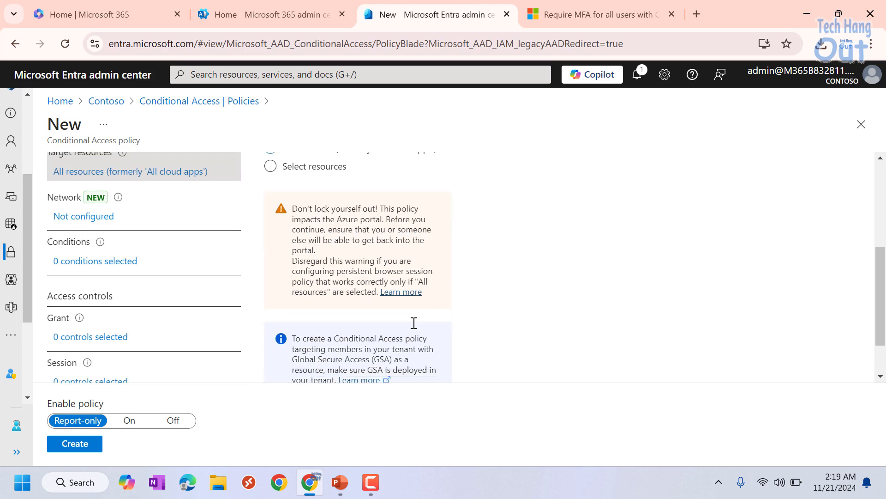
{"action": "scroll", "coordinate": [381, 310], "scroll_direction": "up", "scroll_amount": 4}
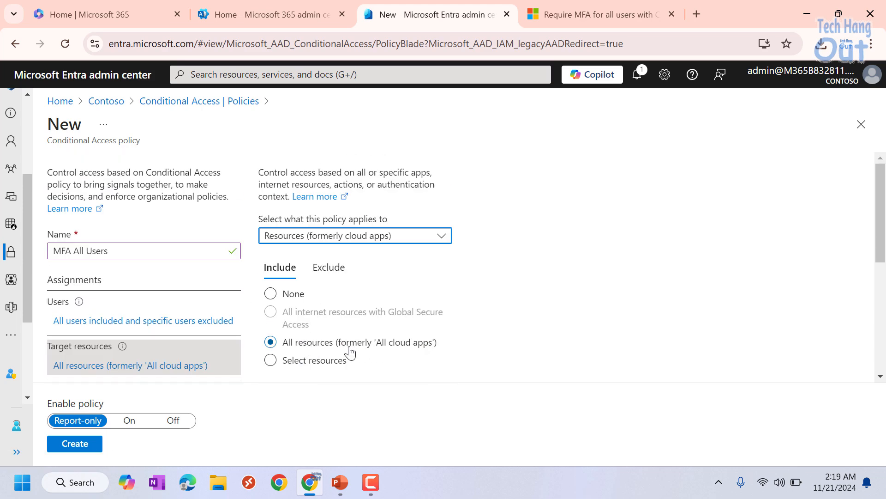
{"action": "left_click", "coordinate": [326, 272]}
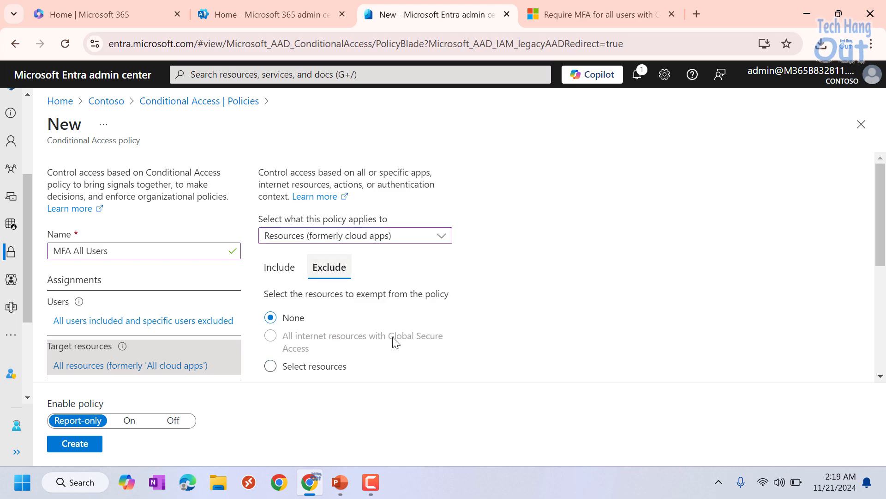
{"action": "scroll", "coordinate": [408, 339], "scroll_direction": "down", "scroll_amount": 3}
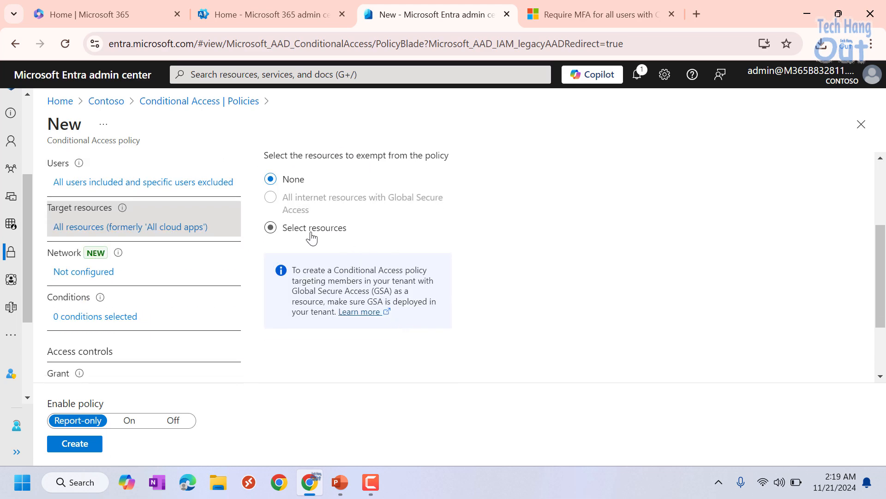
{"action": "scroll", "coordinate": [368, 266], "scroll_direction": "up", "scroll_amount": 2}
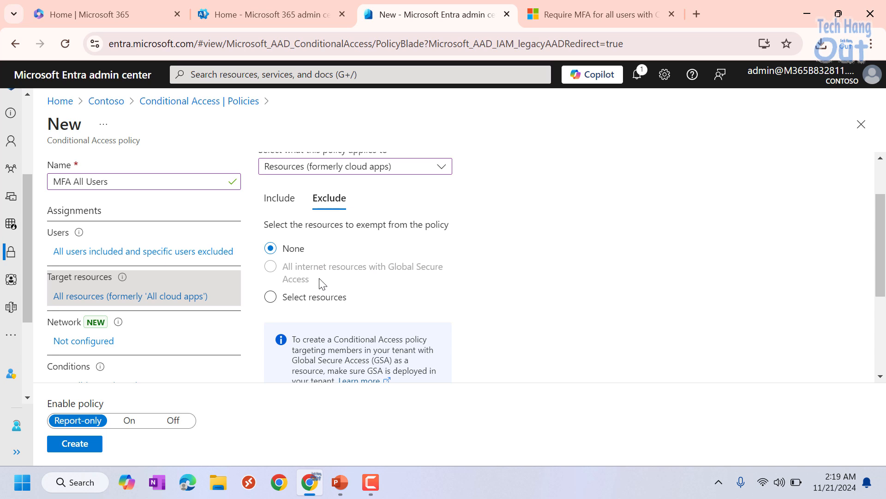
{"action": "left_click", "coordinate": [303, 303]}
{"action": "left_click", "coordinate": [278, 199]}
{"action": "scroll", "coordinate": [185, 305], "scroll_direction": "down", "scroll_amount": 5}
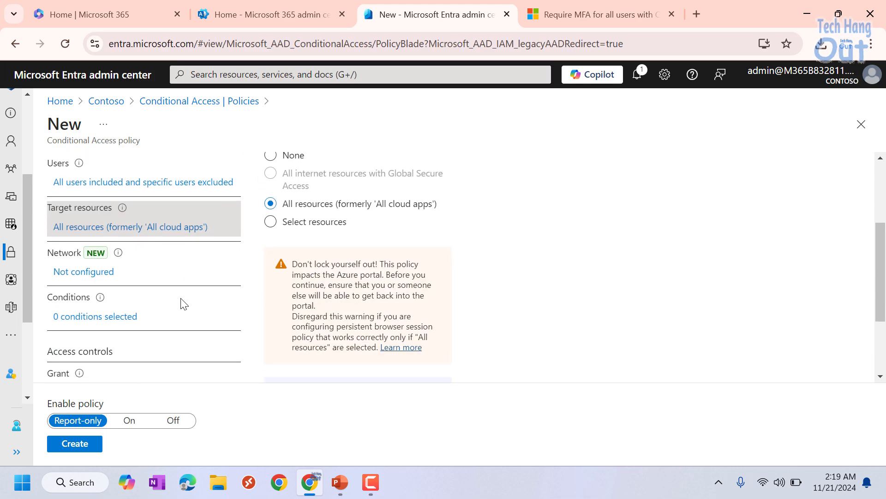
- Open the policy's Network assignment and enable its configuration to examine the available network and location options
{"action": "scroll", "coordinate": [152, 289], "scroll_direction": "down", "scroll_amount": 1}
{"action": "scroll", "coordinate": [161, 286], "scroll_direction": "up", "scroll_amount": 2}
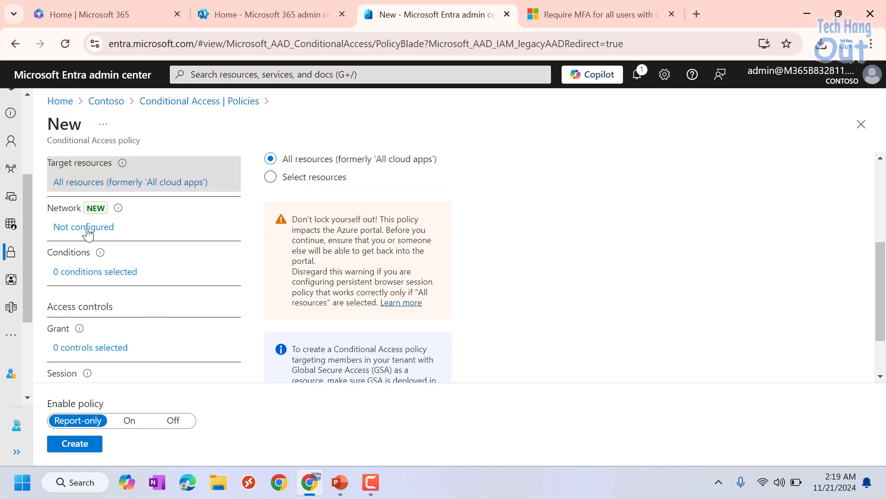
{"action": "left_click", "coordinate": [88, 233]}
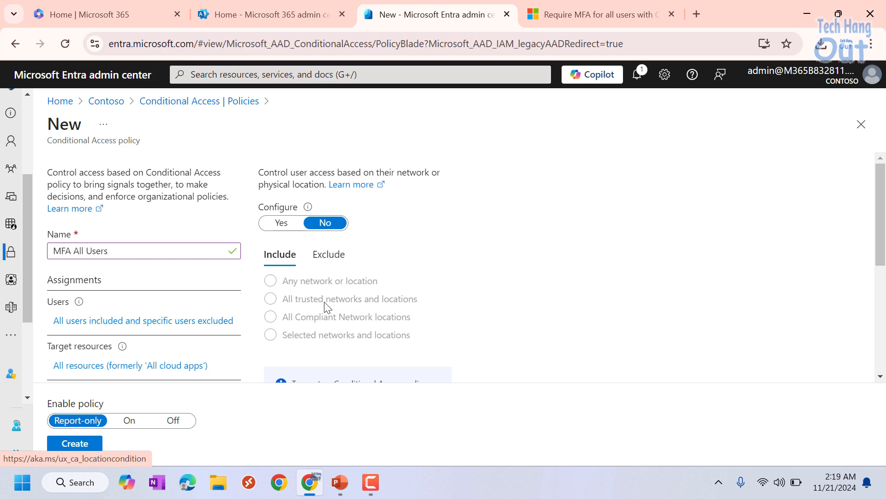
{"action": "scroll", "coordinate": [417, 283], "scroll_direction": "down", "scroll_amount": 5}
{"action": "scroll", "coordinate": [417, 282], "scroll_direction": "up", "scroll_amount": 5}
{"action": "left_click", "coordinate": [281, 222]}
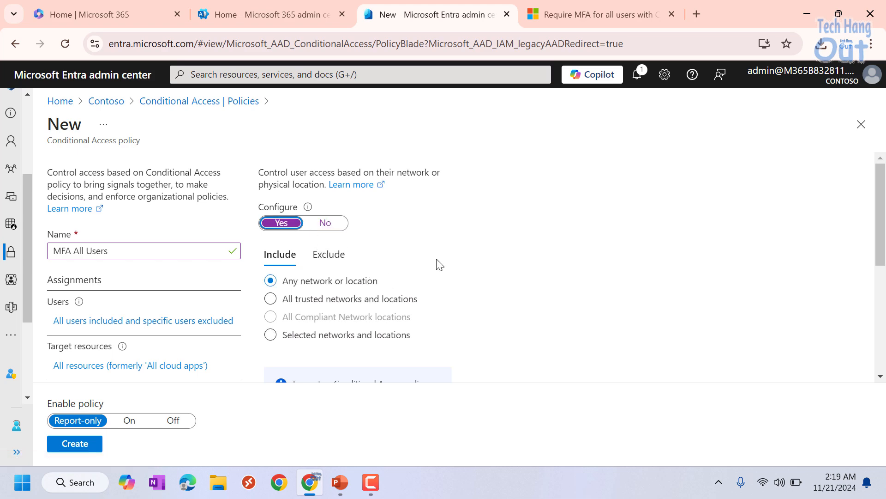
{"action": "scroll", "coordinate": [443, 266], "scroll_direction": "down", "scroll_amount": 3}
{"action": "scroll", "coordinate": [447, 266], "scroll_direction": "up", "scroll_amount": 1}
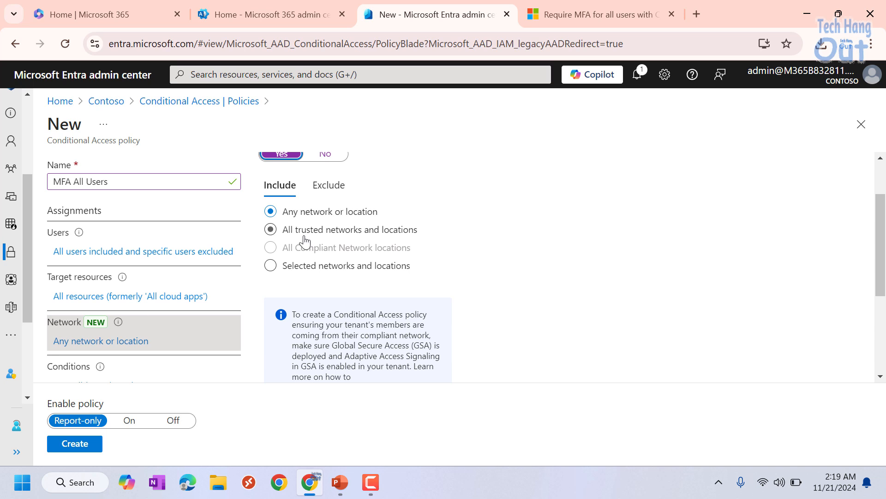
- Try All trusted networks and locations, then Selected networks and locations, and close the network picker without choosing any
{"action": "left_click", "coordinate": [291, 232]}
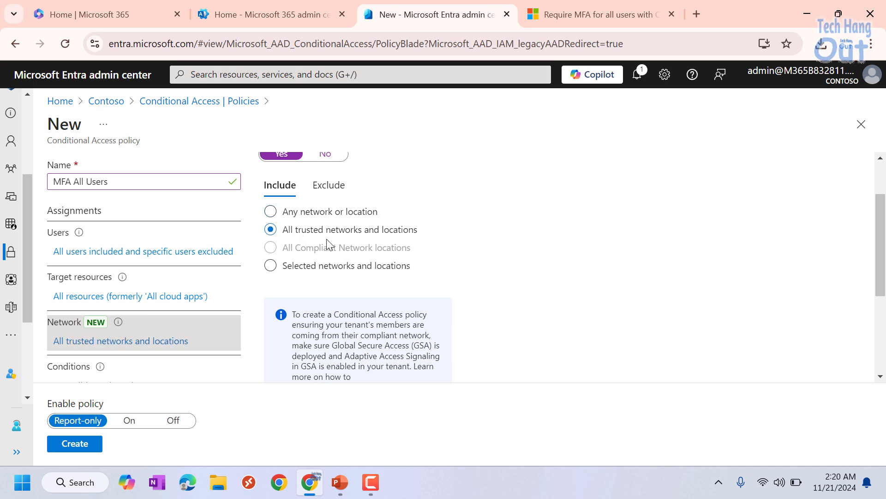
{"action": "left_click", "coordinate": [326, 272]}
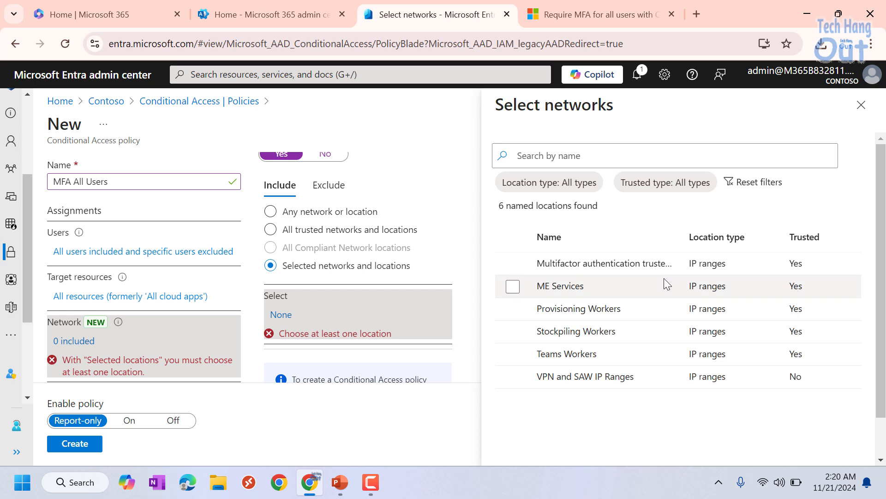
{"action": "scroll", "coordinate": [673, 311], "scroll_direction": "down", "scroll_amount": 1}
{"action": "scroll", "coordinate": [674, 312], "scroll_direction": "down", "scroll_amount": 1}
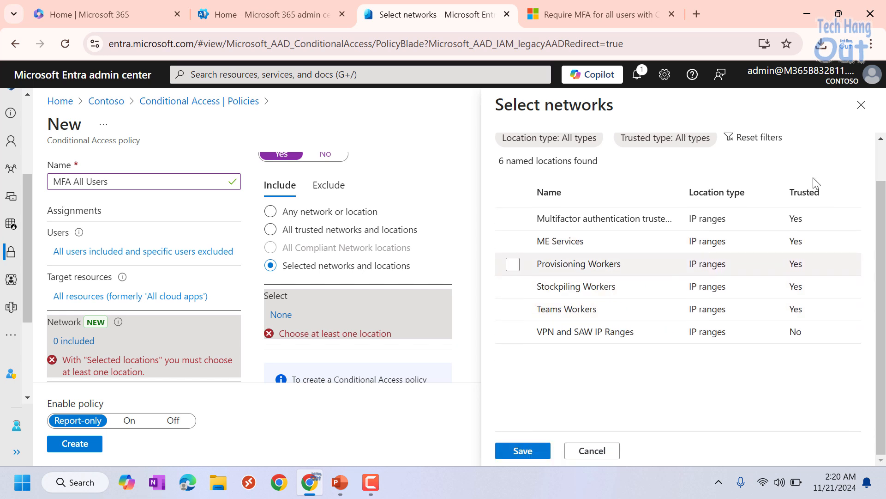
{"action": "left_click", "coordinate": [861, 104]}
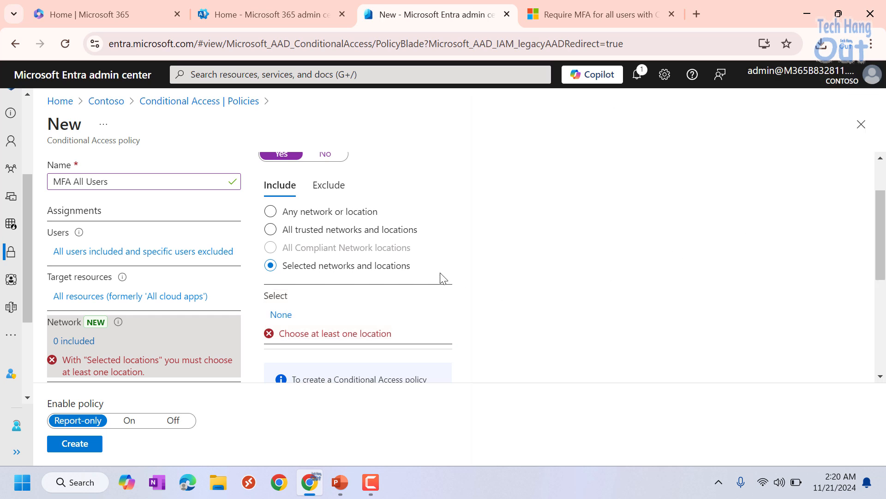
- Set the Network assignment's Configure option back to No
{"action": "scroll", "coordinate": [456, 286], "scroll_direction": "up", "scroll_amount": 2}
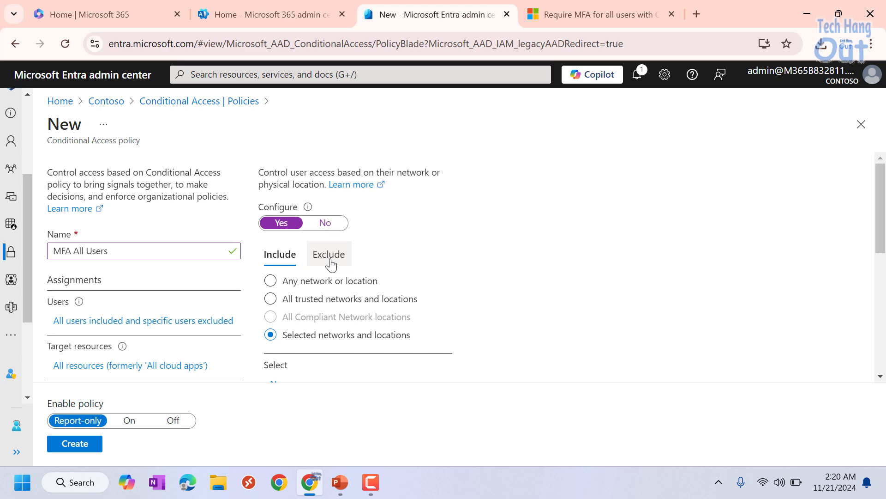
{"action": "left_click", "coordinate": [334, 223]}
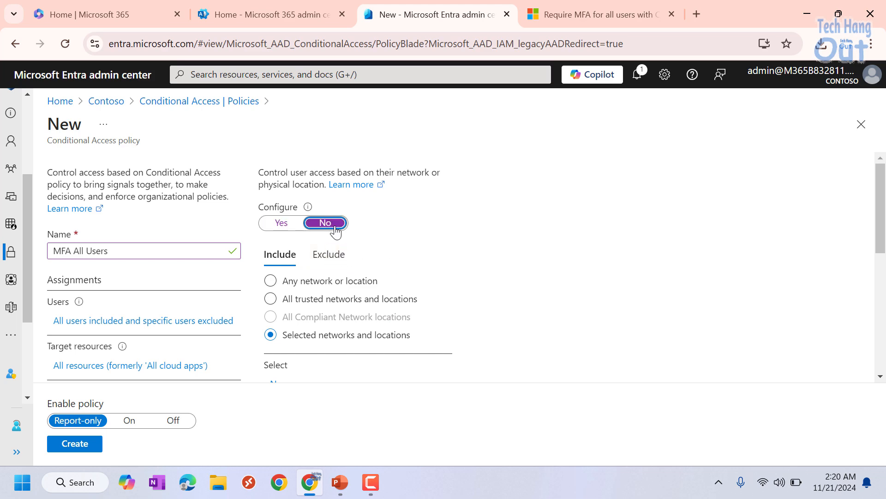
{"action": "scroll", "coordinate": [418, 292], "scroll_direction": "down", "scroll_amount": 4}
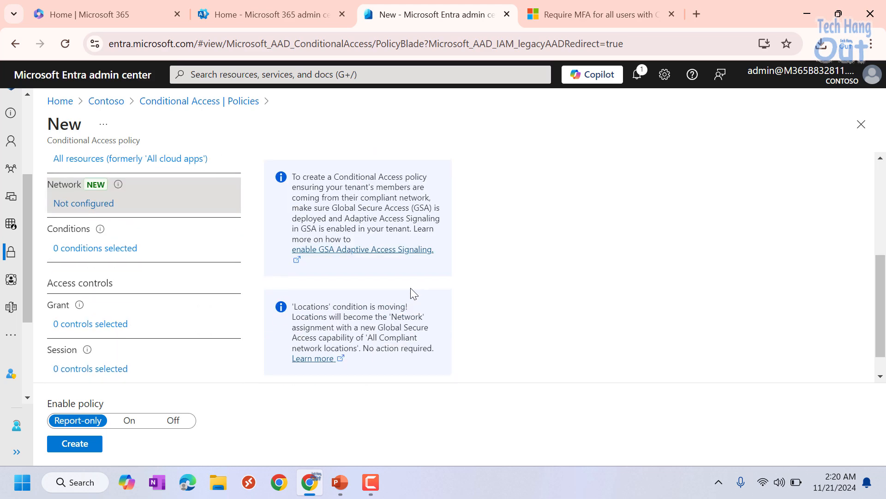
{"action": "scroll", "coordinate": [409, 307], "scroll_direction": "up", "scroll_amount": 4}
- Open the policy's Conditions and examine the available signals, from user, sign-in and insider risk to device platforms, locations and authentication flows
{"action": "scroll", "coordinate": [362, 283], "scroll_direction": "down", "scroll_amount": 5}
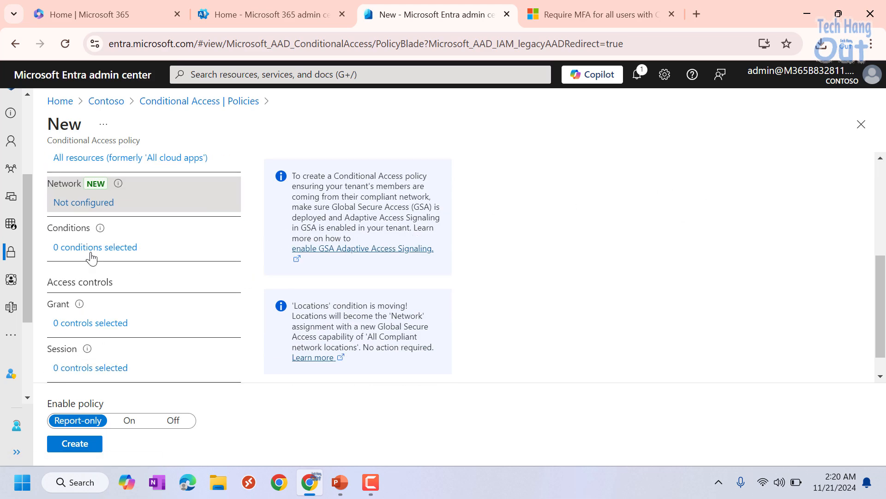
{"action": "left_click", "coordinate": [91, 249]}
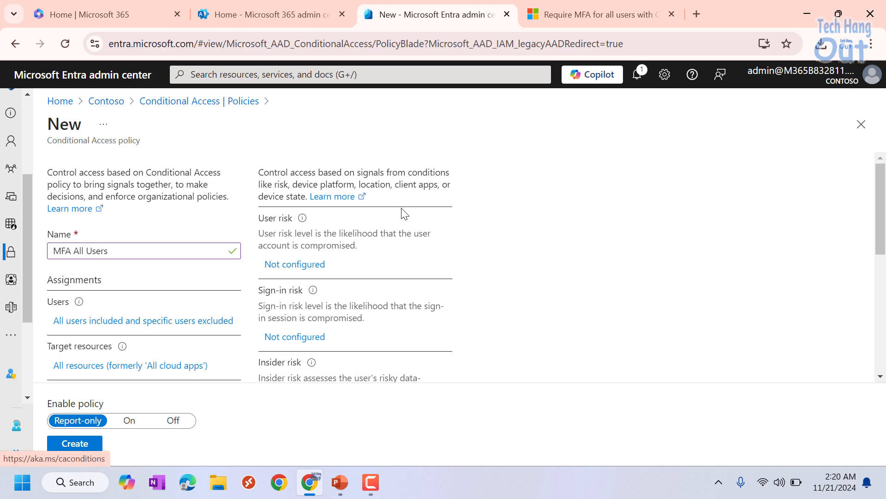
{"action": "scroll", "coordinate": [400, 222], "scroll_direction": "down", "scroll_amount": 6}
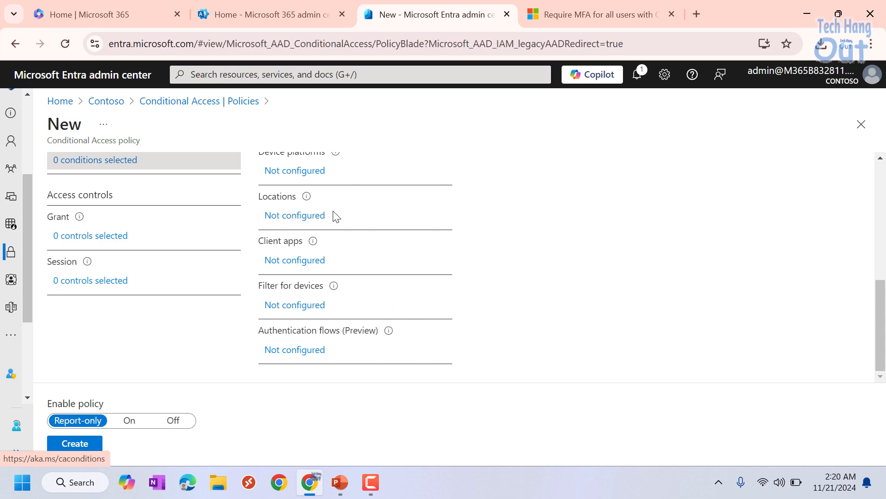
{"action": "scroll", "coordinate": [332, 215], "scroll_direction": "up", "scroll_amount": 2}
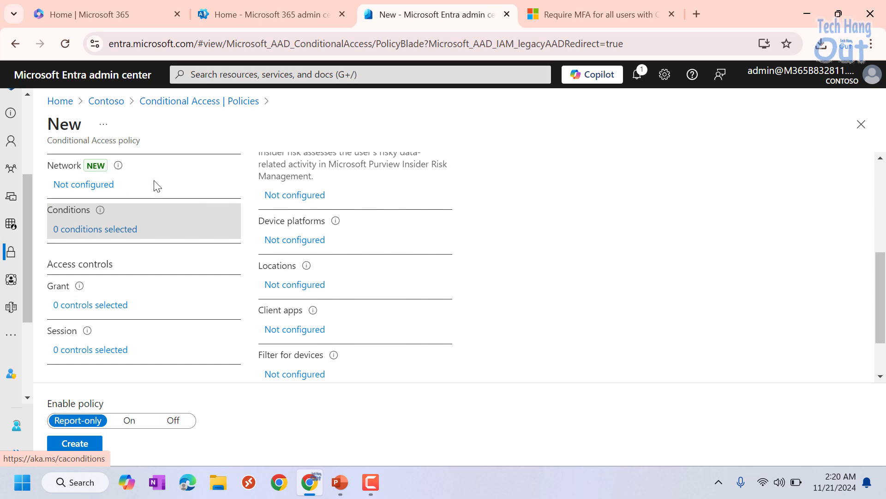
{"action": "scroll", "coordinate": [341, 231], "scroll_direction": "up", "scroll_amount": 2}
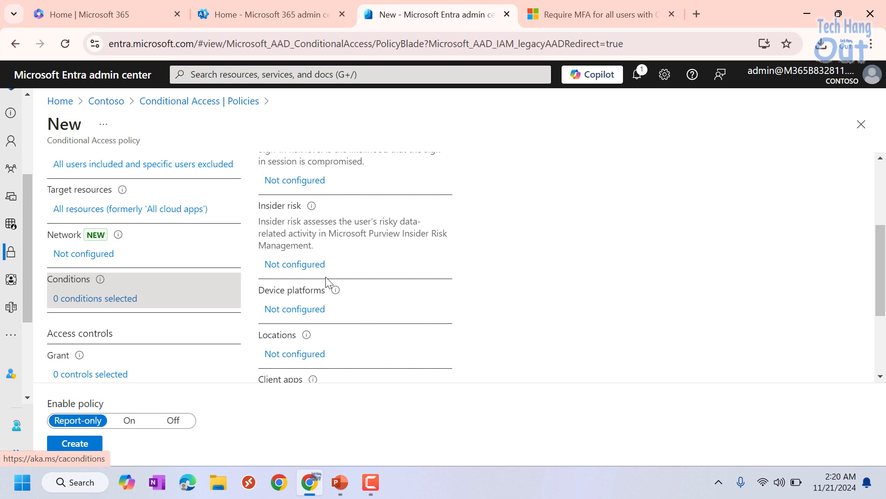
{"action": "scroll", "coordinate": [319, 282], "scroll_direction": "down", "scroll_amount": 3}
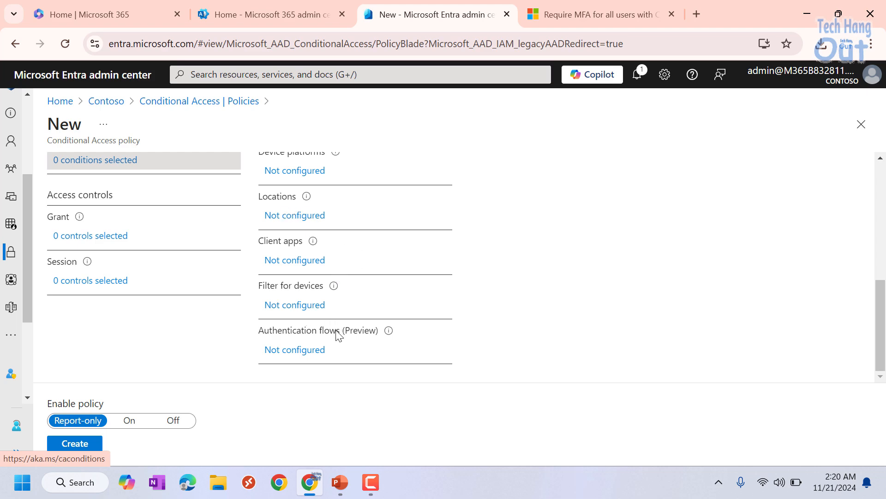
{"action": "scroll", "coordinate": [377, 302], "scroll_direction": "up", "scroll_amount": 3}
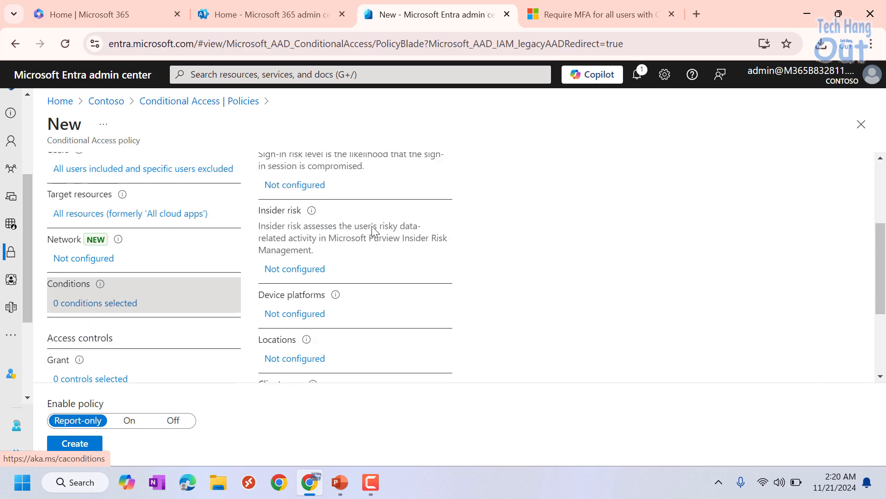
{"action": "scroll", "coordinate": [372, 226], "scroll_direction": "up", "scroll_amount": 3}
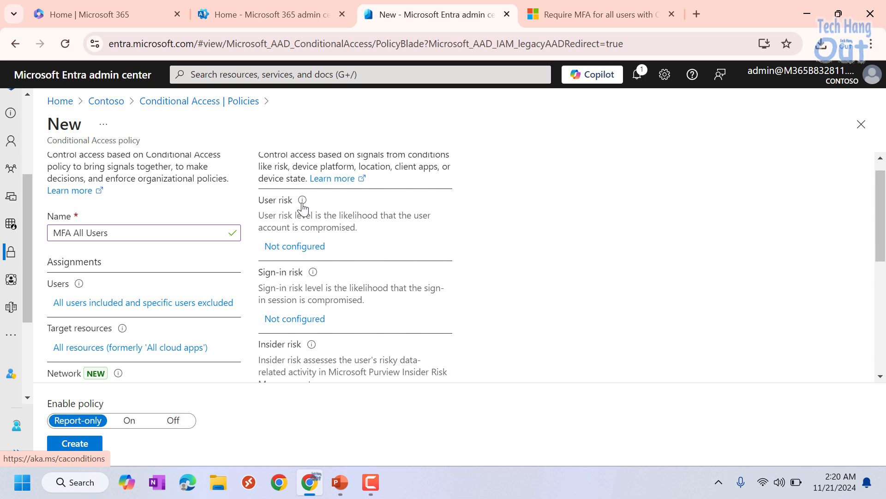
{"action": "scroll", "coordinate": [339, 288], "scroll_direction": "down", "scroll_amount": 2}
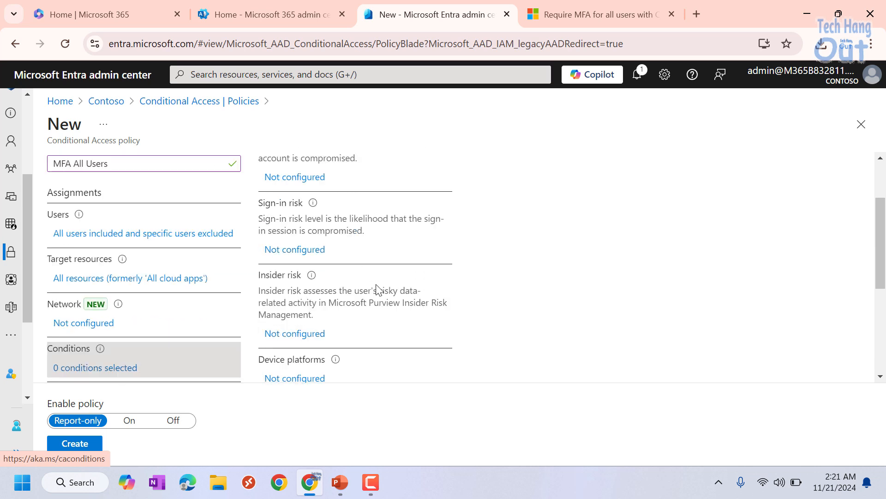
{"action": "scroll", "coordinate": [304, 236], "scroll_direction": "down", "scroll_amount": 3}
{"action": "scroll", "coordinate": [387, 240], "scroll_direction": "up", "scroll_amount": 1}
{"action": "scroll", "coordinate": [387, 239], "scroll_direction": "up", "scroll_amount": 3}
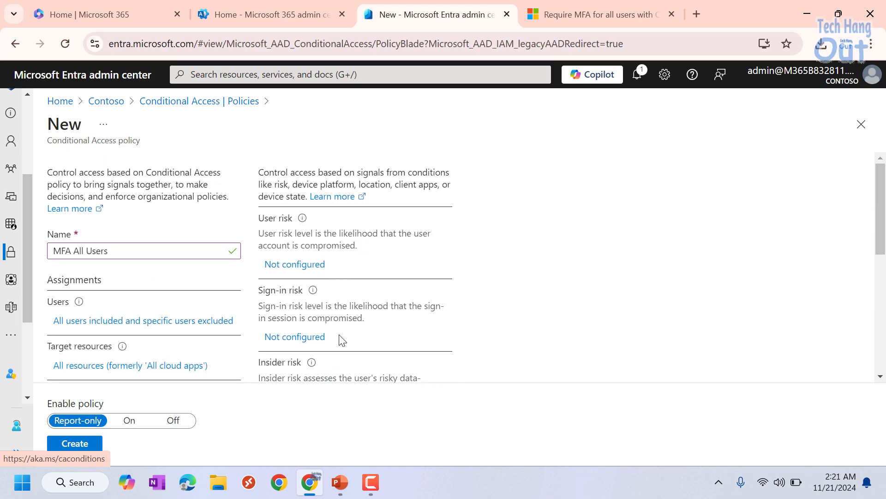
- Open the policy's Grant access controls and enable Require multifactor authentication under Grant access
{"action": "scroll", "coordinate": [350, 297], "scroll_direction": "down", "scroll_amount": 3}
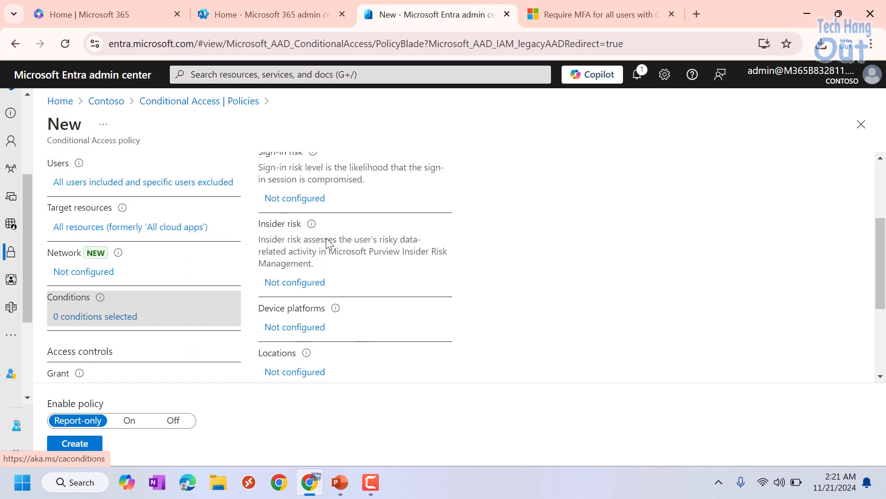
{"action": "scroll", "coordinate": [344, 241], "scroll_direction": "down", "scroll_amount": 3}
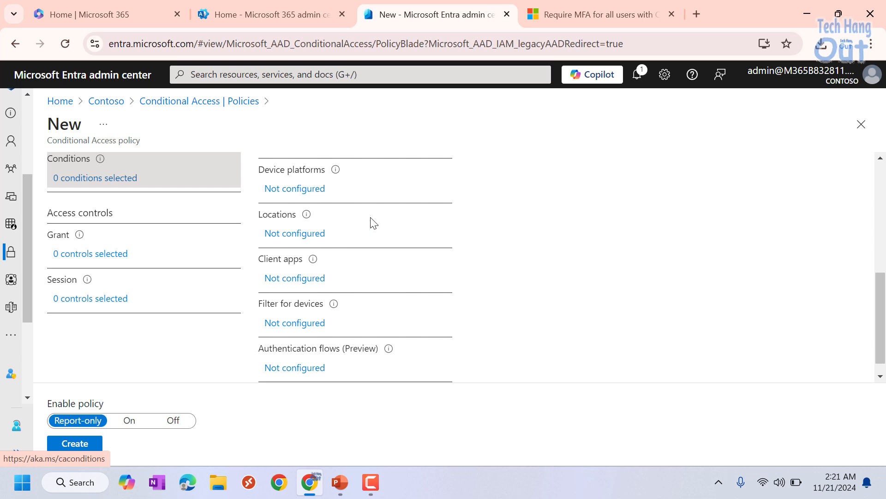
{"action": "scroll", "coordinate": [374, 222], "scroll_direction": "up", "scroll_amount": 1}
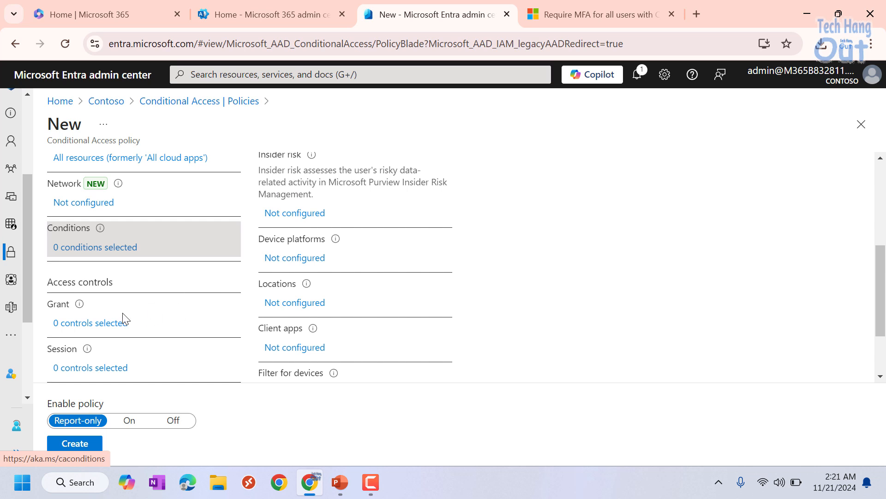
{"action": "left_click", "coordinate": [96, 325]}
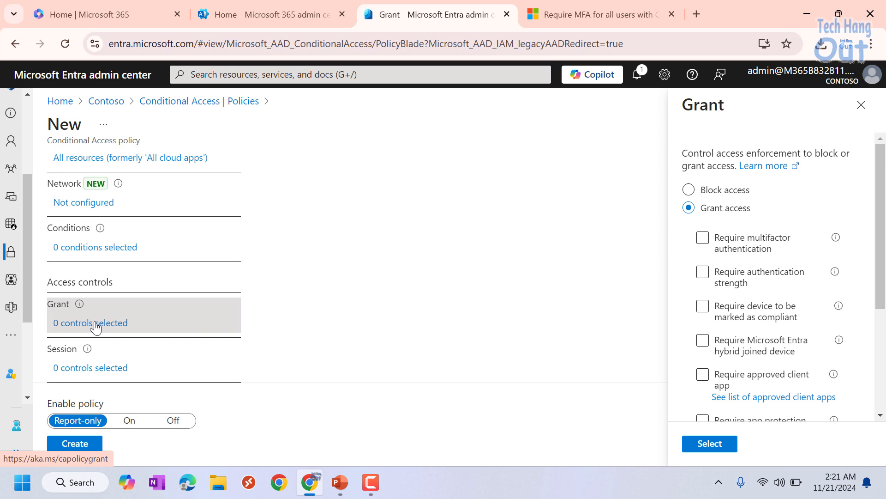
{"action": "left_click", "coordinate": [708, 240]}
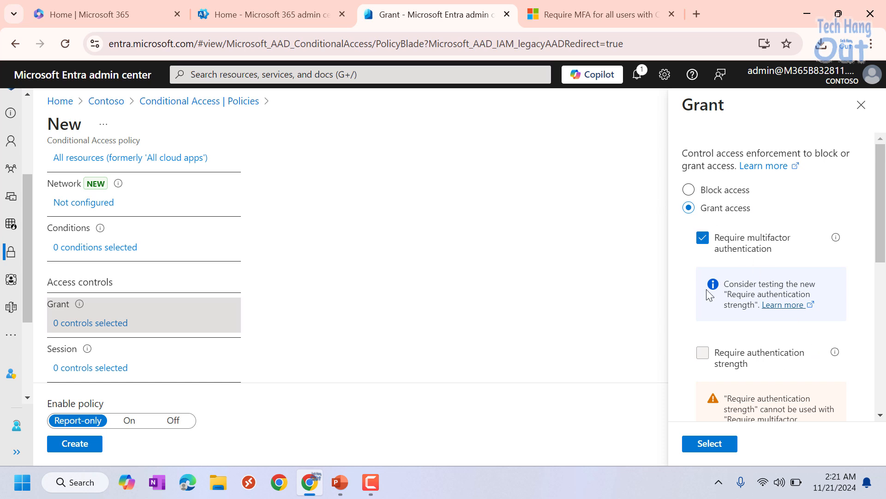
- Try Require one of the selected controls for multiple controls, and switch back to Require all the selected controls
{"action": "scroll", "coordinate": [784, 270], "scroll_direction": "down", "scroll_amount": 7}
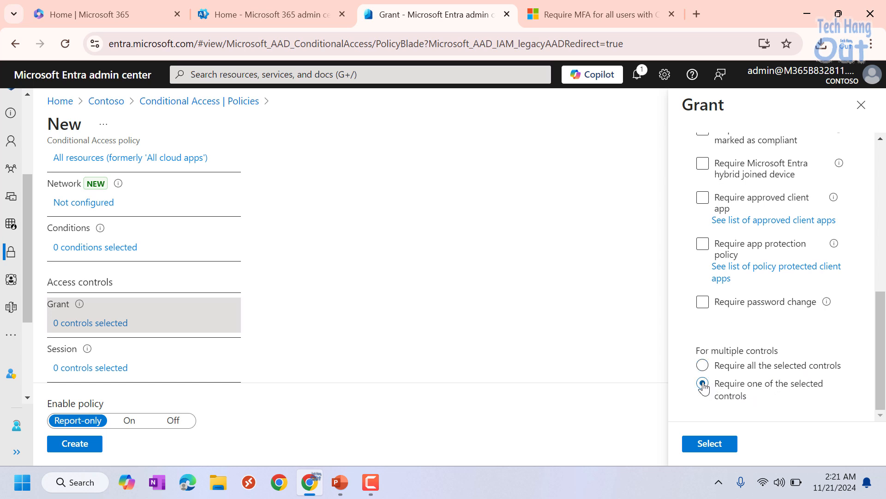
{"action": "scroll", "coordinate": [766, 259], "scroll_direction": "up", "scroll_amount": 3}
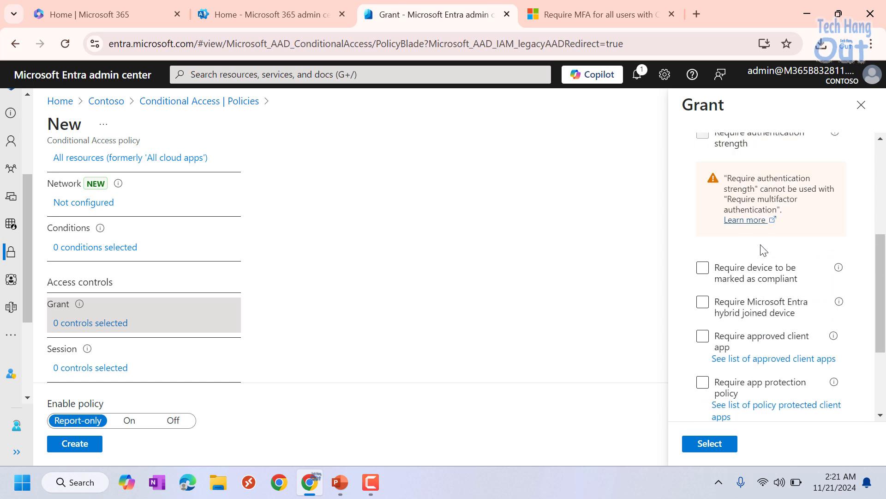
{"action": "scroll", "coordinate": [757, 231], "scroll_direction": "down", "scroll_amount": 3}
{"action": "left_click", "coordinate": [702, 383]}
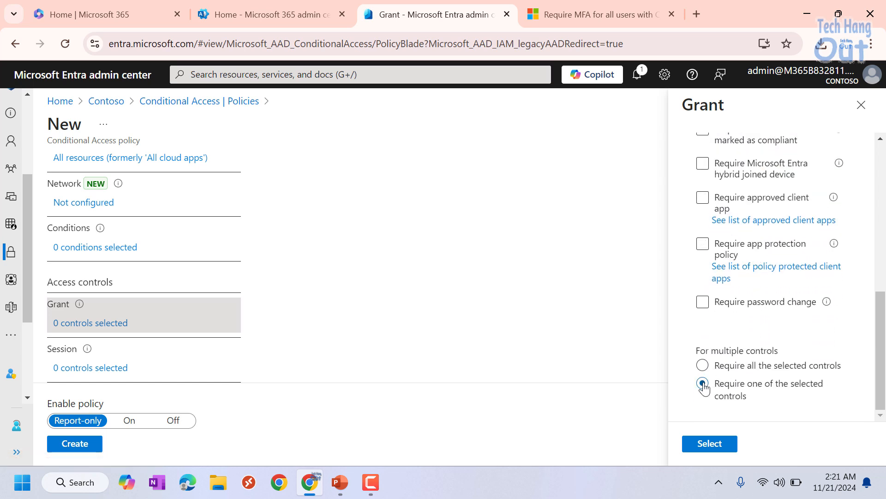
{"action": "left_click", "coordinate": [701, 366]}
{"action": "scroll", "coordinate": [806, 369], "scroll_direction": "up", "scroll_amount": 6}
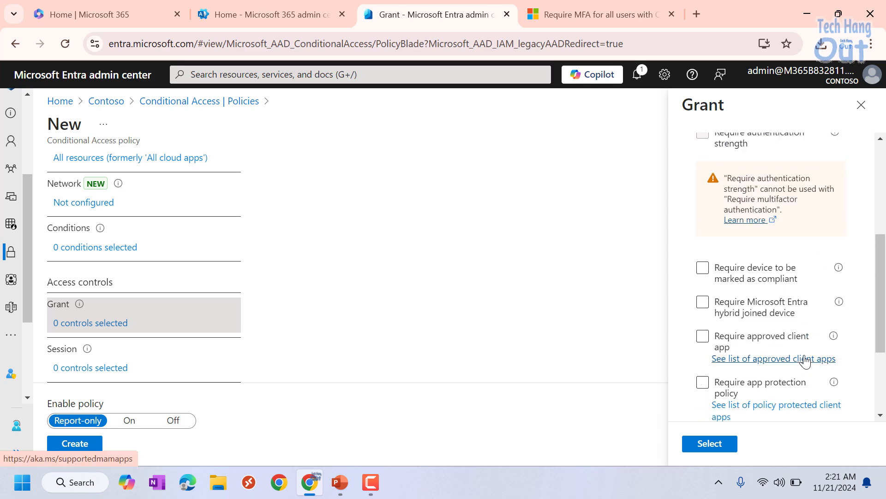
{"action": "scroll", "coordinate": [706, 231], "scroll_direction": "up", "scroll_amount": 2}
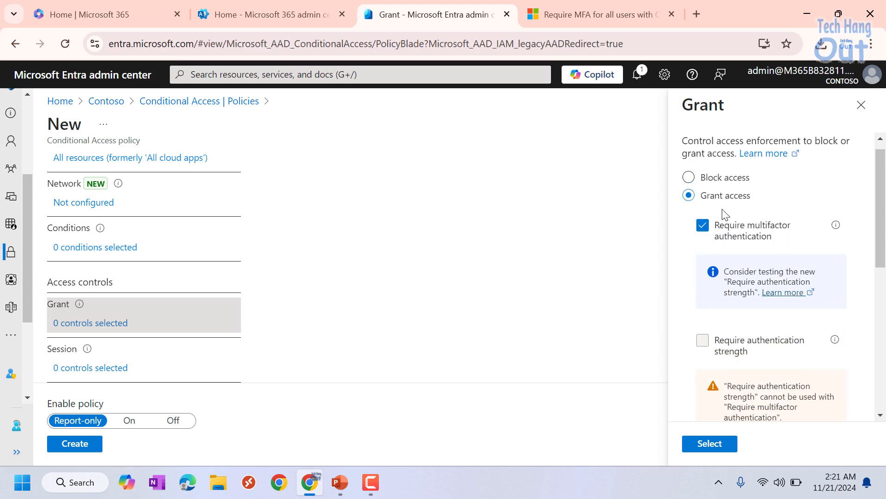
- Try requiring a device marked as compliant, clear it, and try and clear the Microsoft Entra hybrid joined device requirement
{"action": "scroll", "coordinate": [774, 311], "scroll_direction": "down", "scroll_amount": 5}
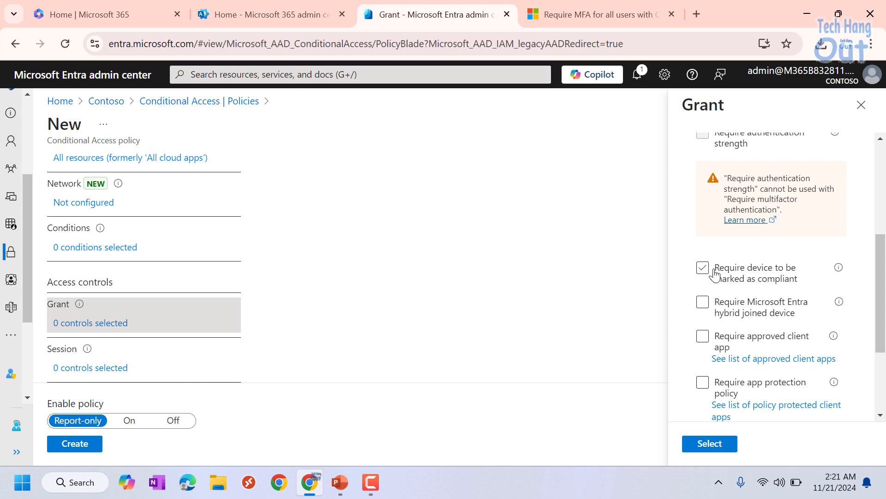
{"action": "left_click", "coordinate": [716, 273]}
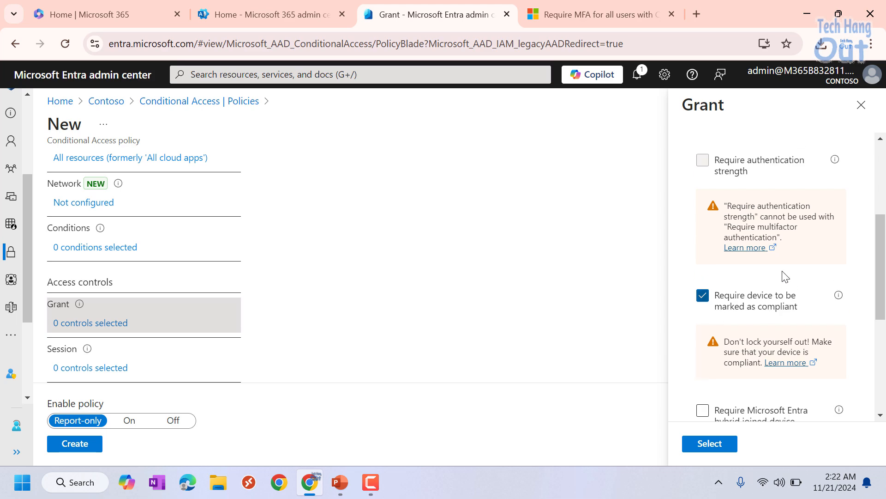
{"action": "scroll", "coordinate": [787, 279], "scroll_direction": "up", "scroll_amount": 5}
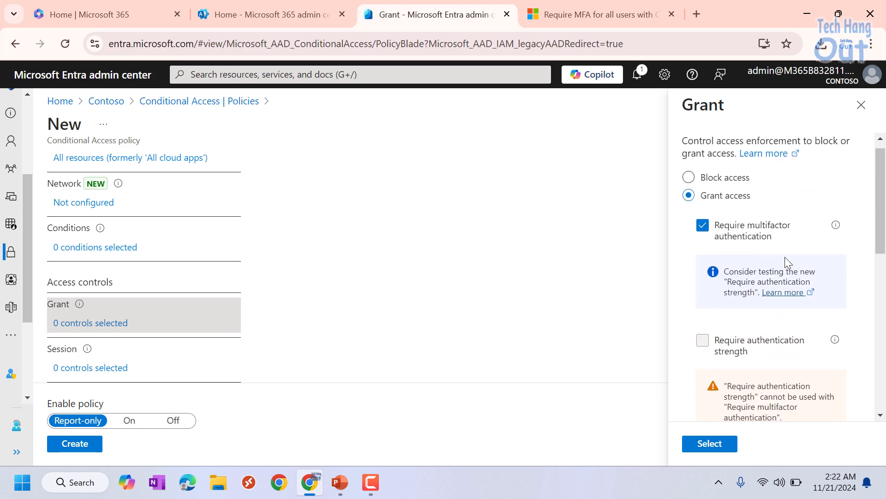
{"action": "scroll", "coordinate": [785, 257], "scroll_direction": "down", "scroll_amount": 10}
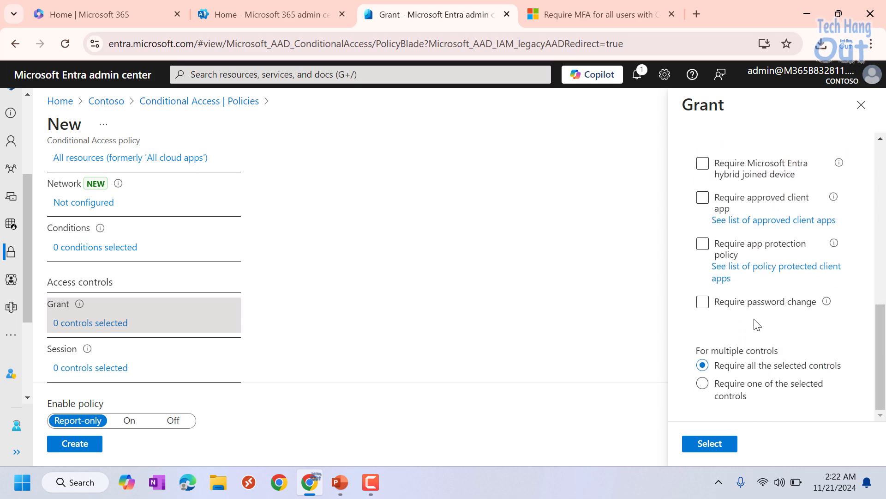
{"action": "scroll", "coordinate": [758, 325], "scroll_direction": "up", "scroll_amount": 3}
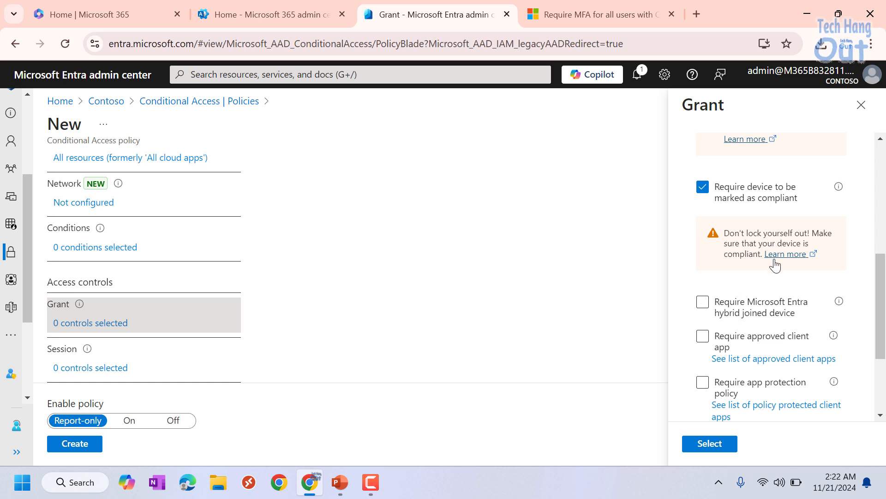
{"action": "left_click", "coordinate": [703, 186]}
{"action": "left_click", "coordinate": [702, 221]}
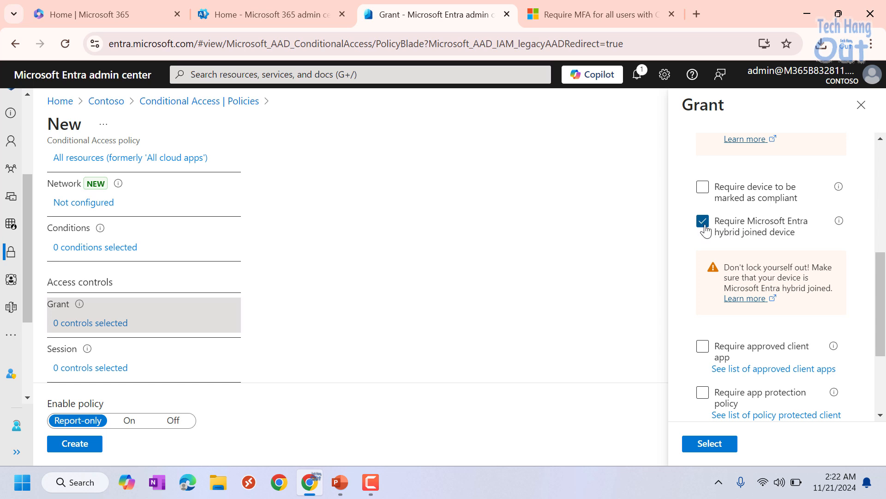
{"action": "left_click", "coordinate": [704, 225]}
- Replace the Require multifactor authentication control with Require authentication strength
{"action": "scroll", "coordinate": [799, 297], "scroll_direction": "up", "scroll_amount": 5}
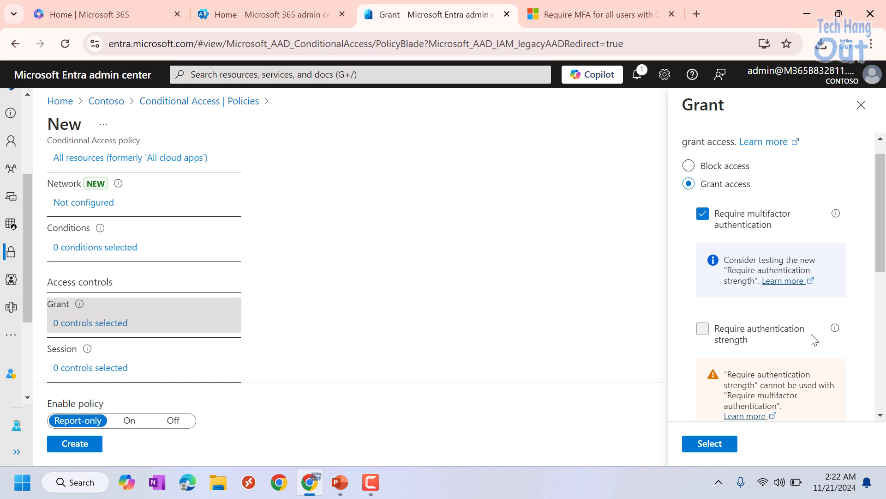
{"action": "left_click", "coordinate": [703, 215]}
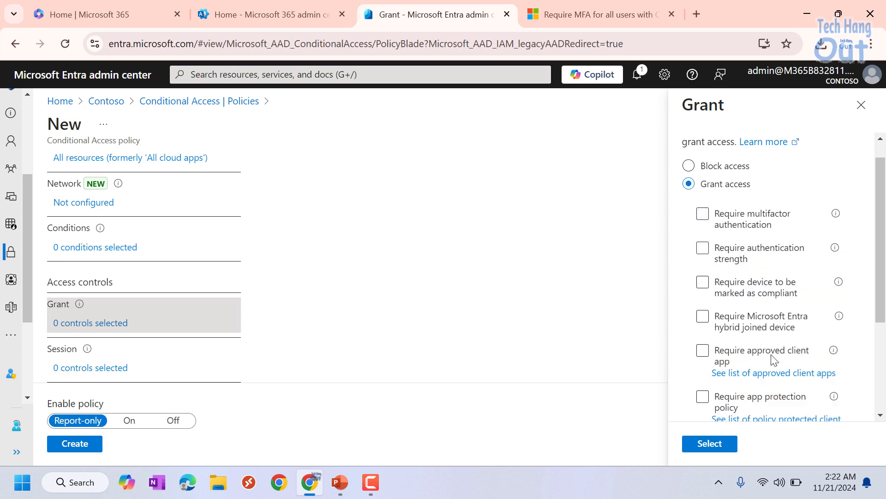
{"action": "left_click", "coordinate": [713, 254]}
{"action": "left_click", "coordinate": [705, 252]}
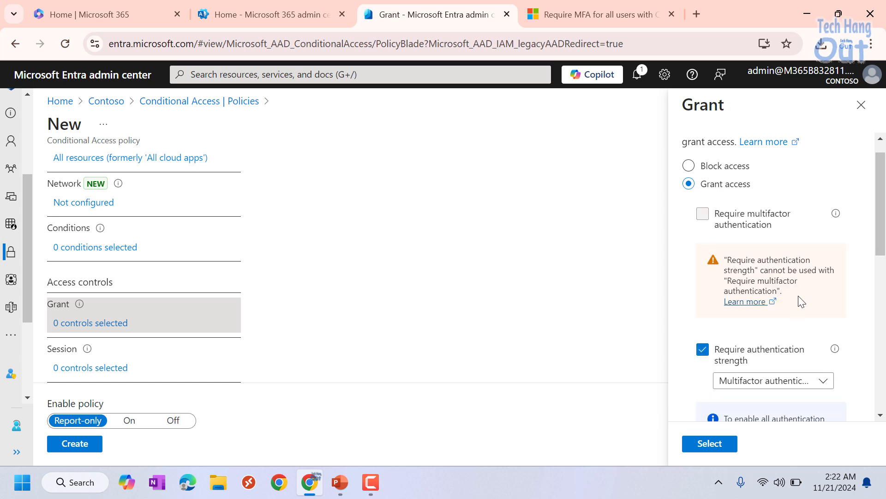
- Examine the available authentication strengths: Multifactor authentication, Passwordless MFA and Phishing-resistant MFA
{"action": "scroll", "coordinate": [813, 291], "scroll_direction": "down", "scroll_amount": 3}
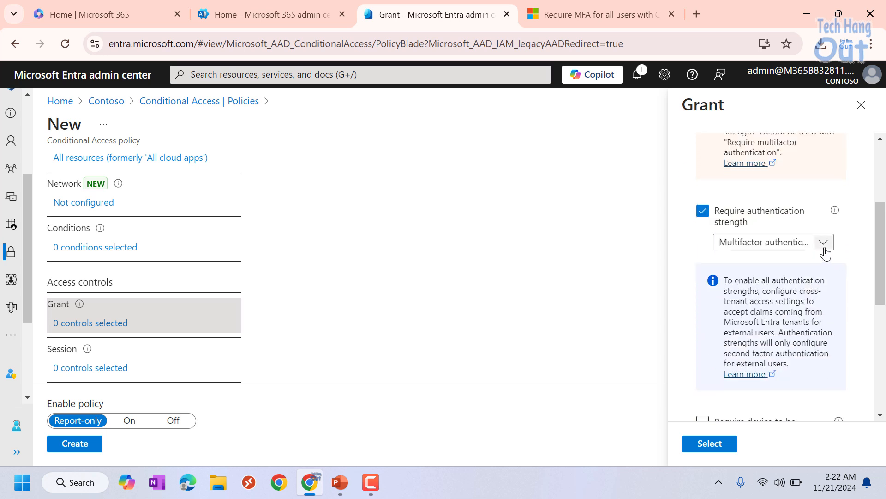
{"action": "left_click", "coordinate": [825, 253]}
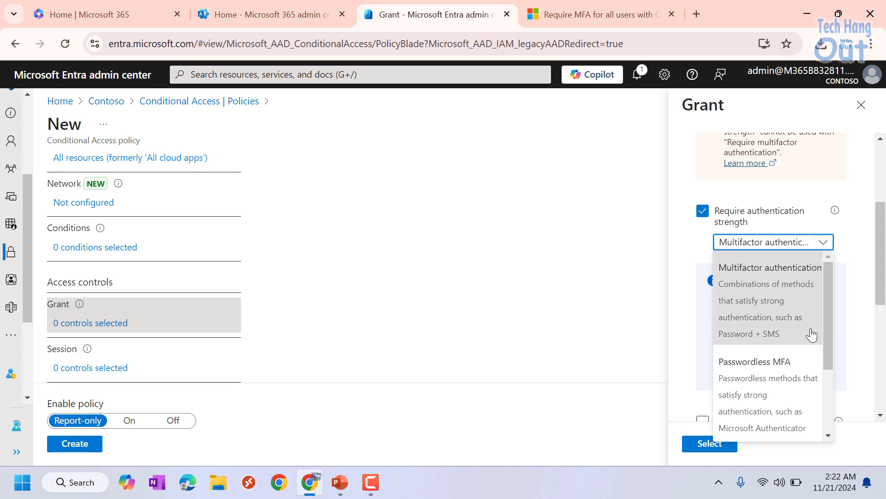
{"action": "scroll", "coordinate": [801, 342], "scroll_direction": "down", "scroll_amount": 2}
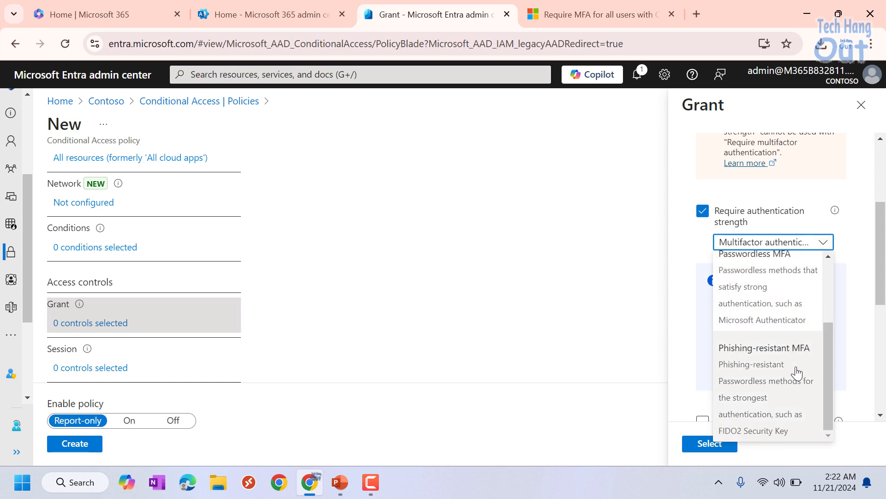
{"action": "scroll", "coordinate": [808, 358], "scroll_direction": "up", "scroll_amount": 2}
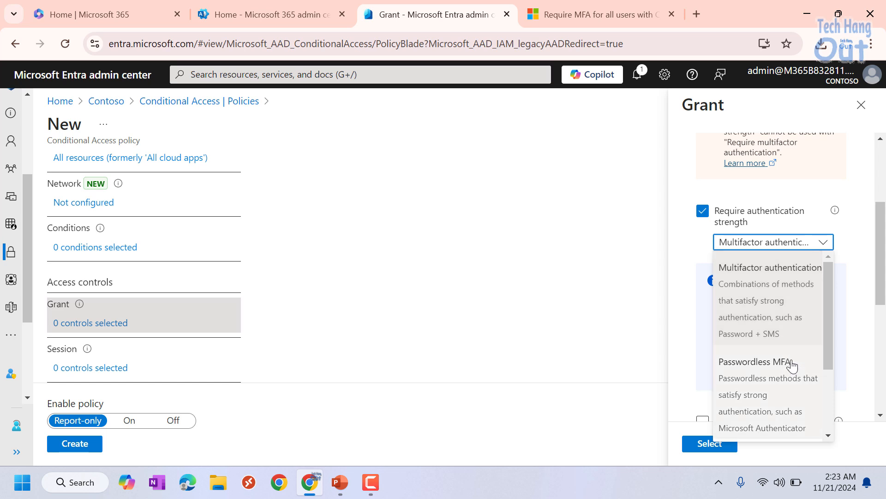
{"action": "scroll", "coordinate": [792, 357], "scroll_direction": "down", "scroll_amount": 3}
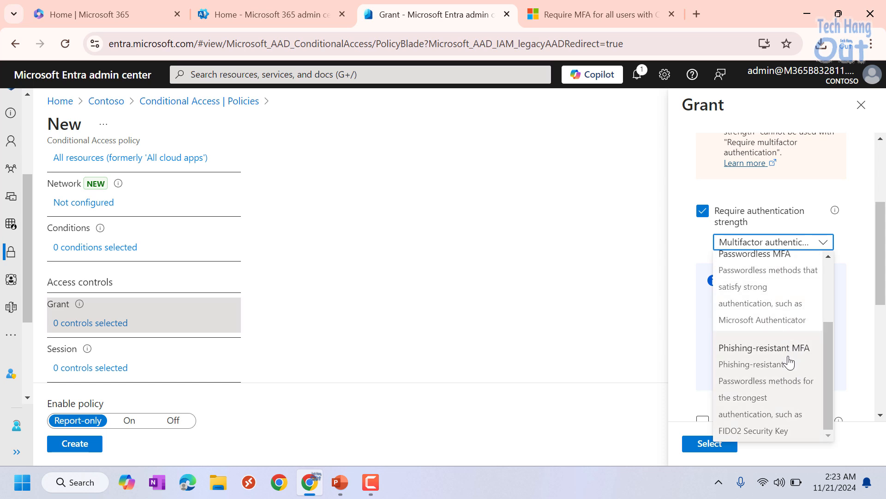
{"action": "scroll", "coordinate": [836, 327], "scroll_direction": "down", "scroll_amount": 3}
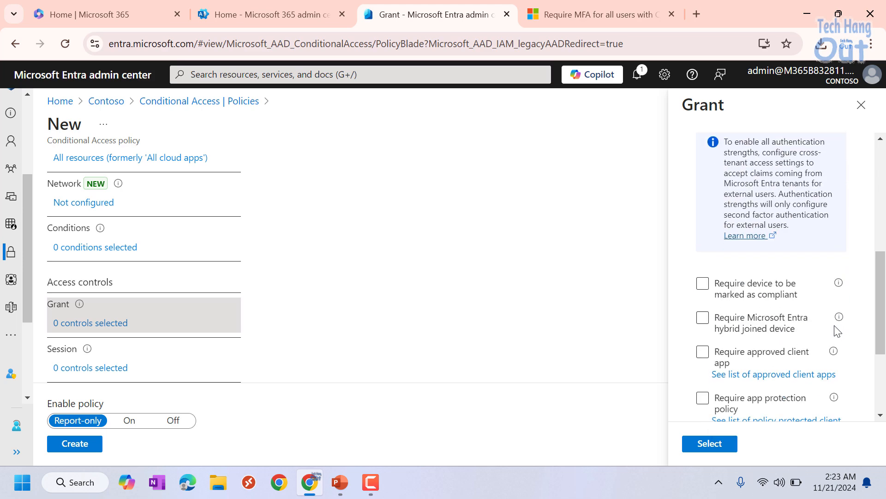
{"action": "scroll", "coordinate": [803, 311], "scroll_direction": "up", "scroll_amount": 3}
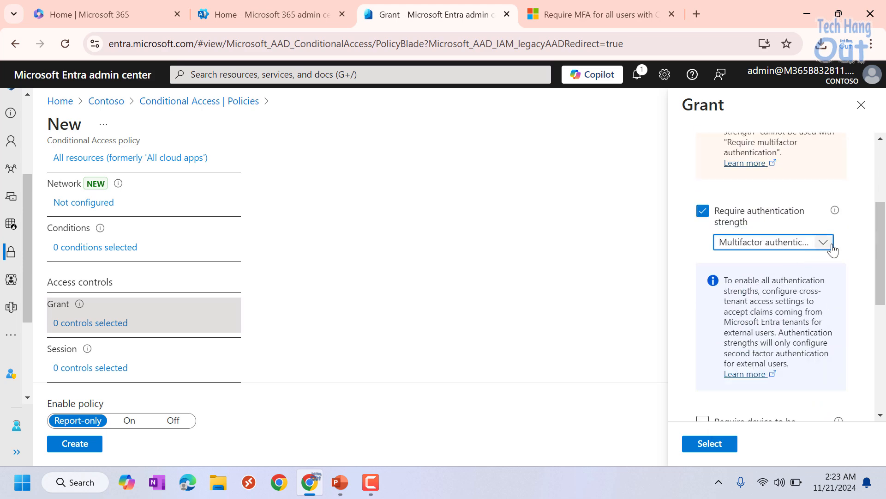
{"action": "left_click", "coordinate": [823, 243]}
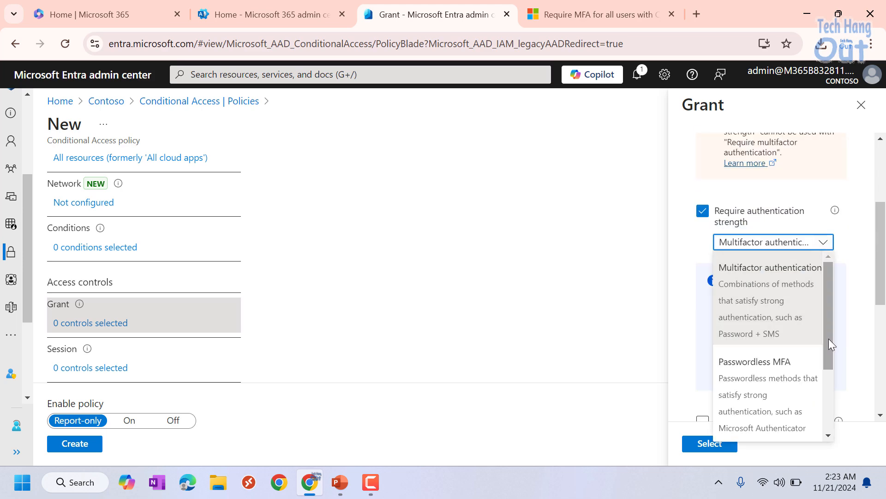
{"action": "scroll", "coordinate": [829, 339], "scroll_direction": "down", "scroll_amount": 3}
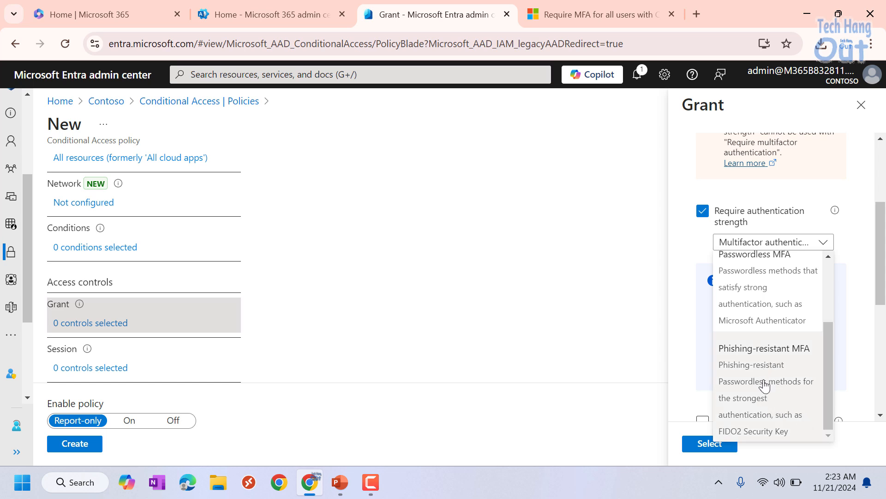
{"action": "scroll", "coordinate": [775, 384], "scroll_direction": "up", "scroll_amount": 3}
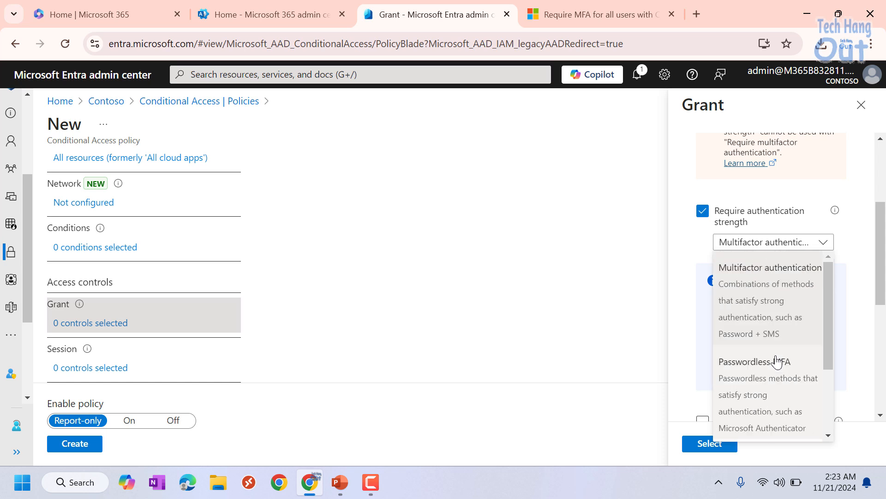
- Clear the Require authentication strength control from the policy's Grant settings
{"action": "left_click", "coordinate": [715, 211]}
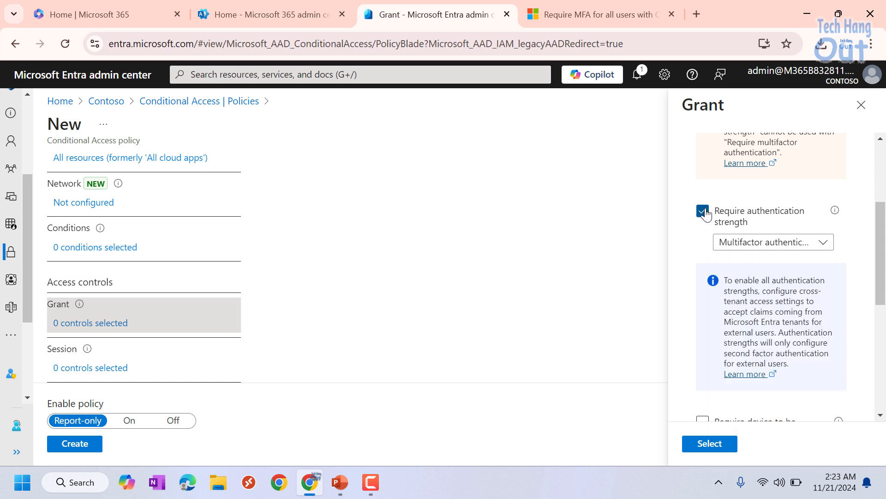
{"action": "left_click", "coordinate": [711, 219]}
{"action": "left_click", "coordinate": [710, 220]}
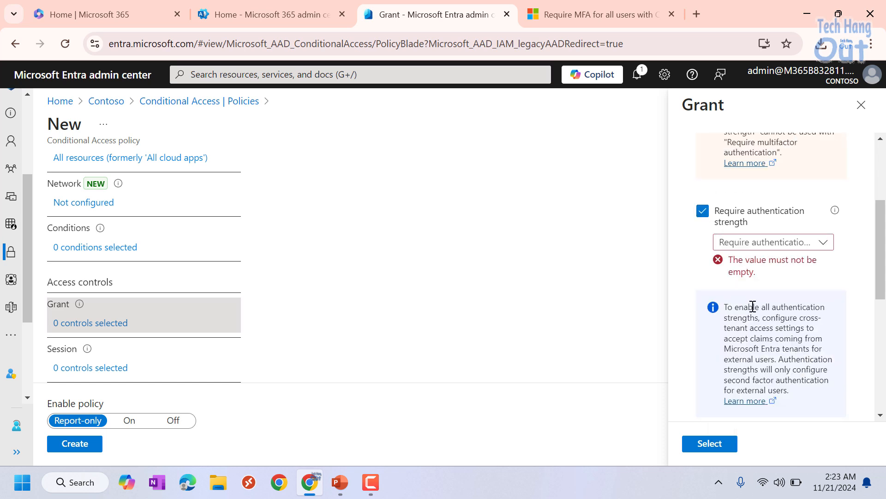
{"action": "left_click", "coordinate": [702, 210]}
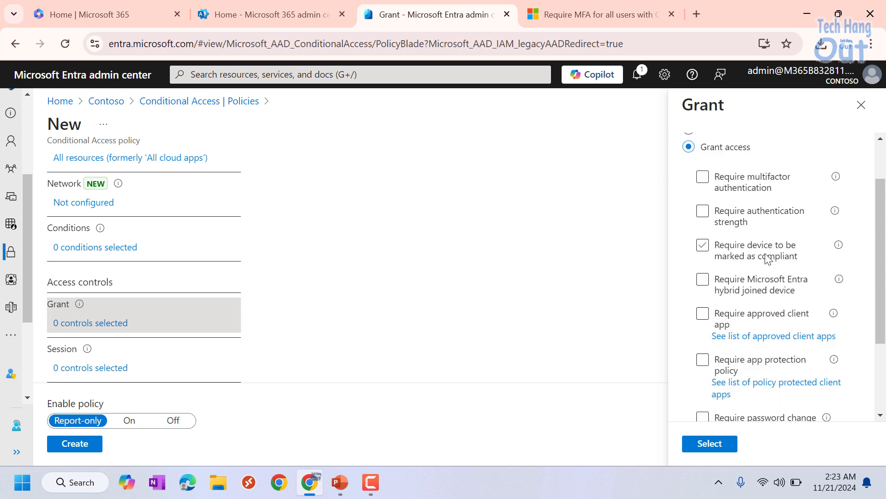
{"action": "left_click", "coordinate": [709, 276]}
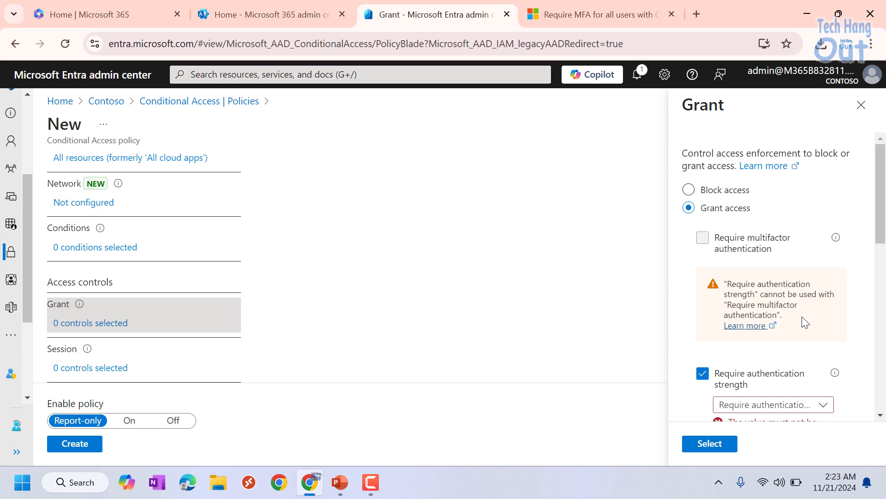
{"action": "scroll", "coordinate": [800, 317], "scroll_direction": "down", "scroll_amount": 3}
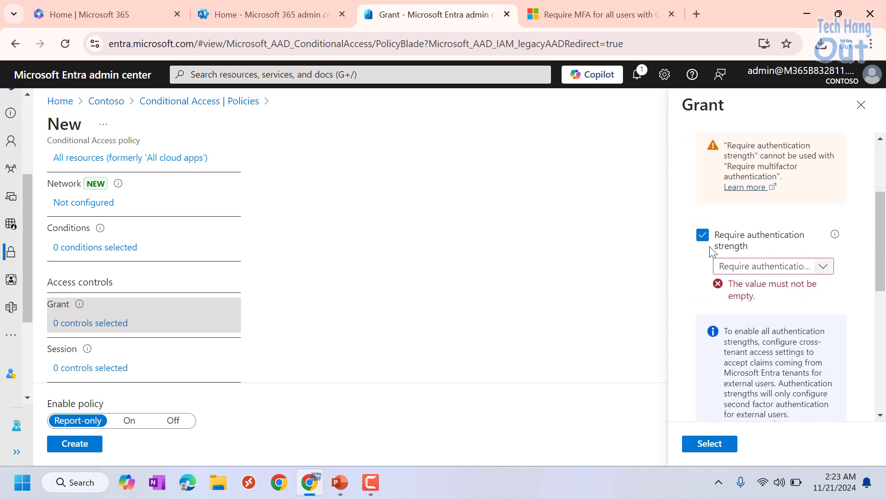
{"action": "left_click", "coordinate": [712, 248]}
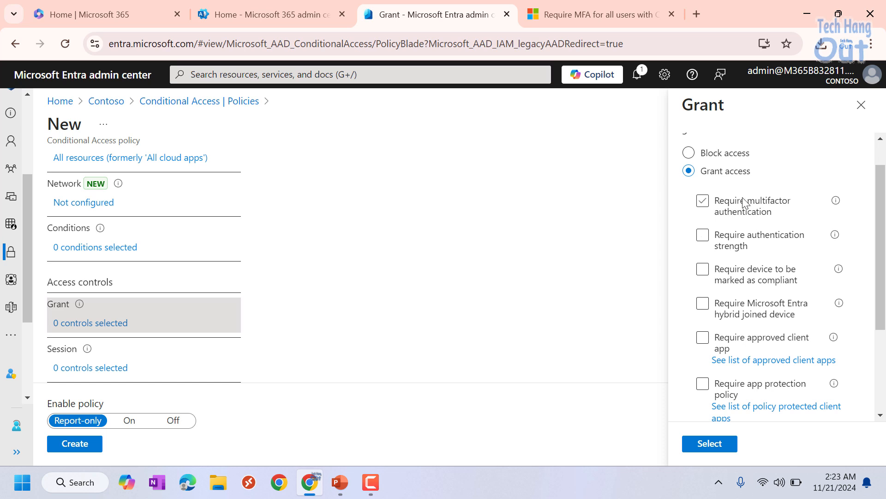
- Require multifactor authentication in the Grant settings, choose Require one of the selected controls for multiple controls, and apply the selection
{"action": "left_click", "coordinate": [703, 201]}
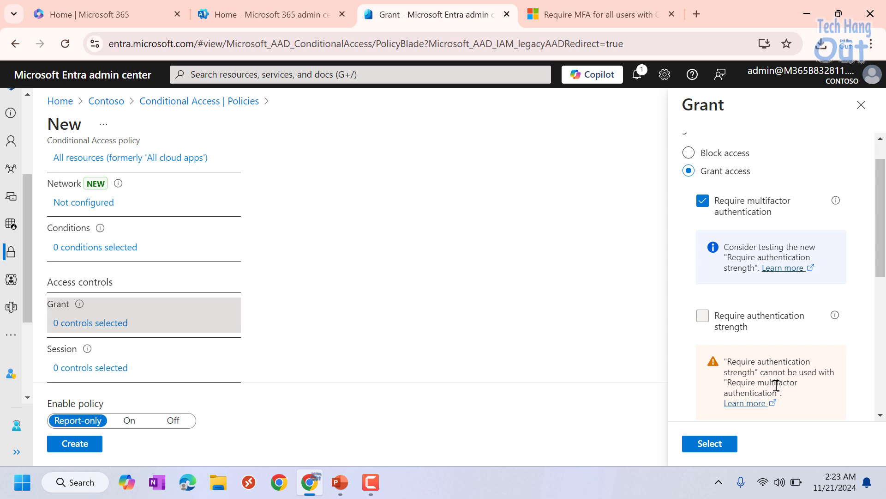
{"action": "scroll", "coordinate": [780, 339], "scroll_direction": "down", "scroll_amount": 3}
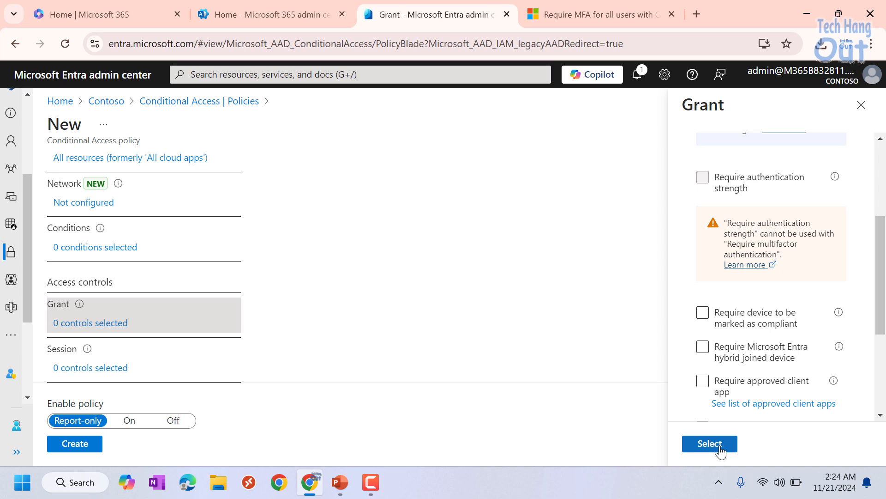
{"action": "scroll", "coordinate": [794, 360], "scroll_direction": "down", "scroll_amount": 4}
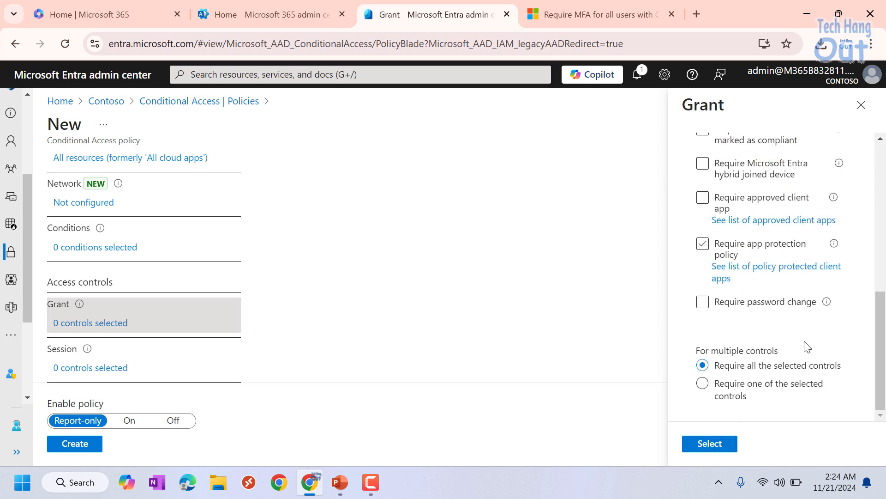
{"action": "left_click", "coordinate": [702, 383]}
{"action": "left_click", "coordinate": [710, 443]}
- Create the new Conditional Access policy in Report-only mode
{"action": "scroll", "coordinate": [332, 307], "scroll_direction": "down", "scroll_amount": 1}
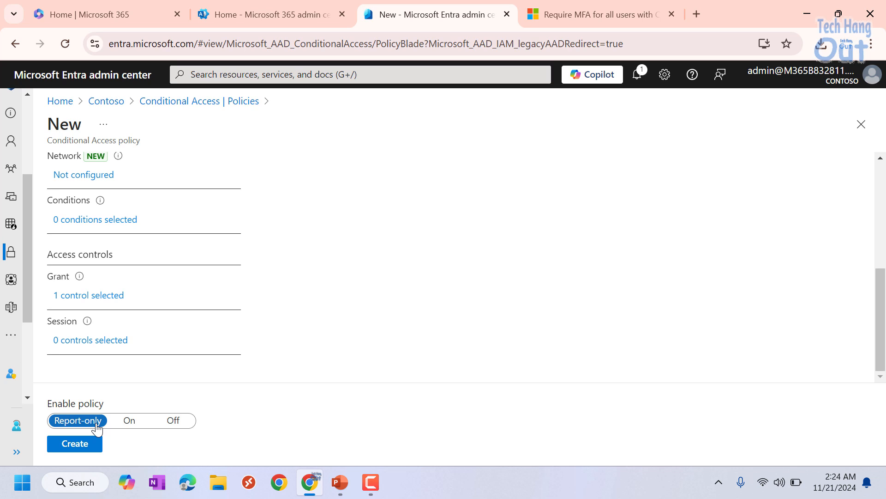
{"action": "left_click", "coordinate": [86, 450]}
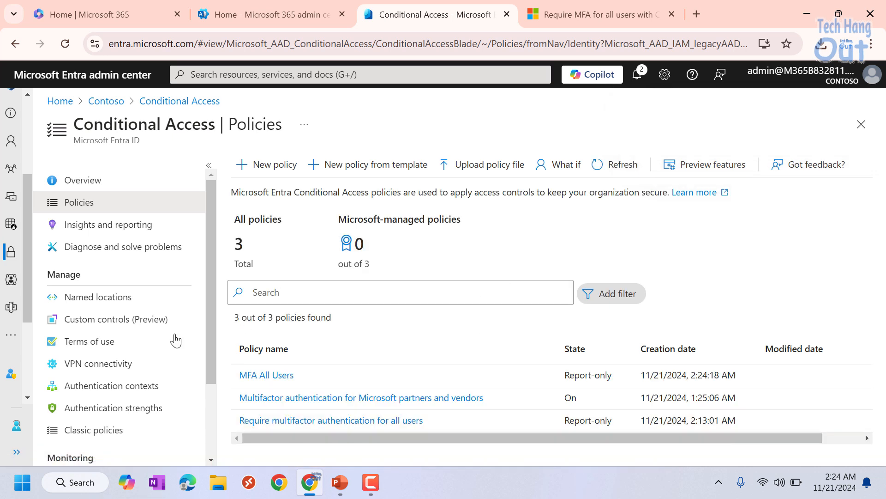
- Open the MFA All Users policy, switch its enable state to On, and save it
{"action": "left_click", "coordinate": [263, 375]}
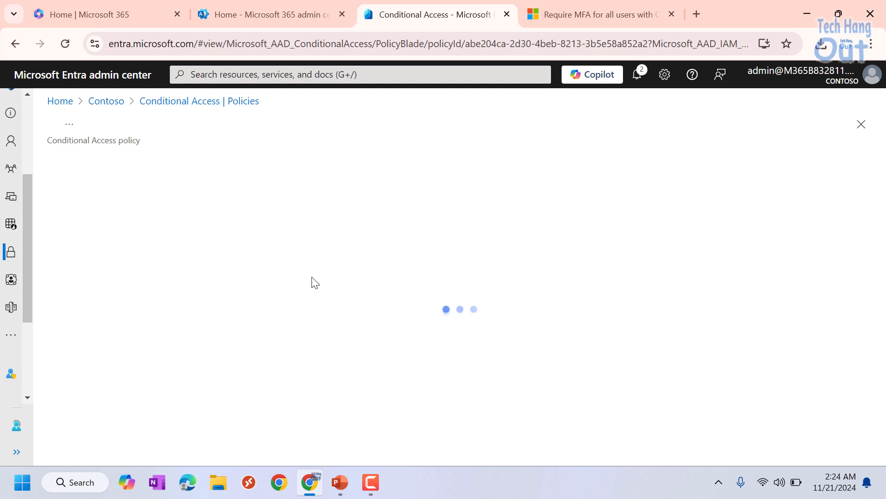
{"action": "scroll", "coordinate": [214, 356], "scroll_direction": "down", "scroll_amount": 3}
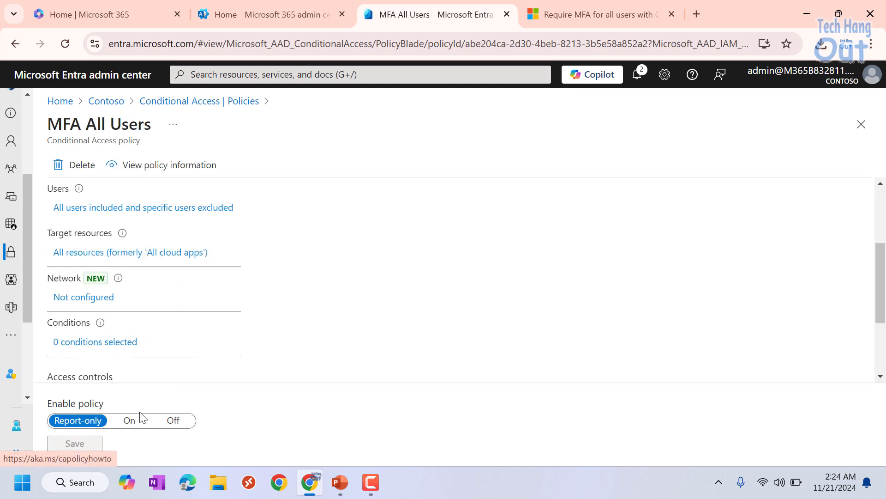
{"action": "left_click", "coordinate": [129, 420]}
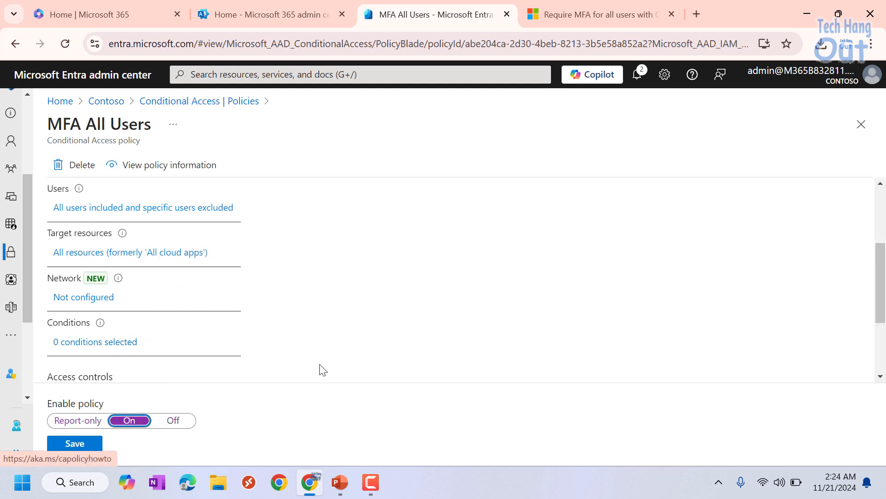
{"action": "left_click", "coordinate": [96, 444]}
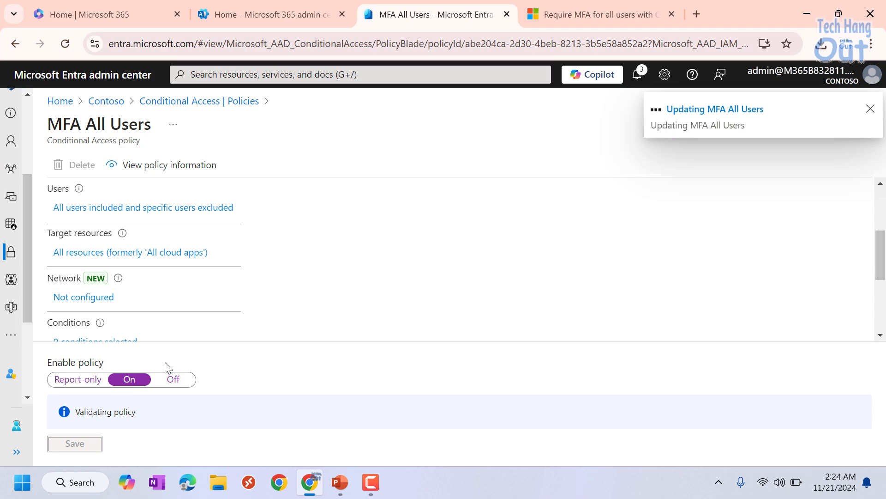